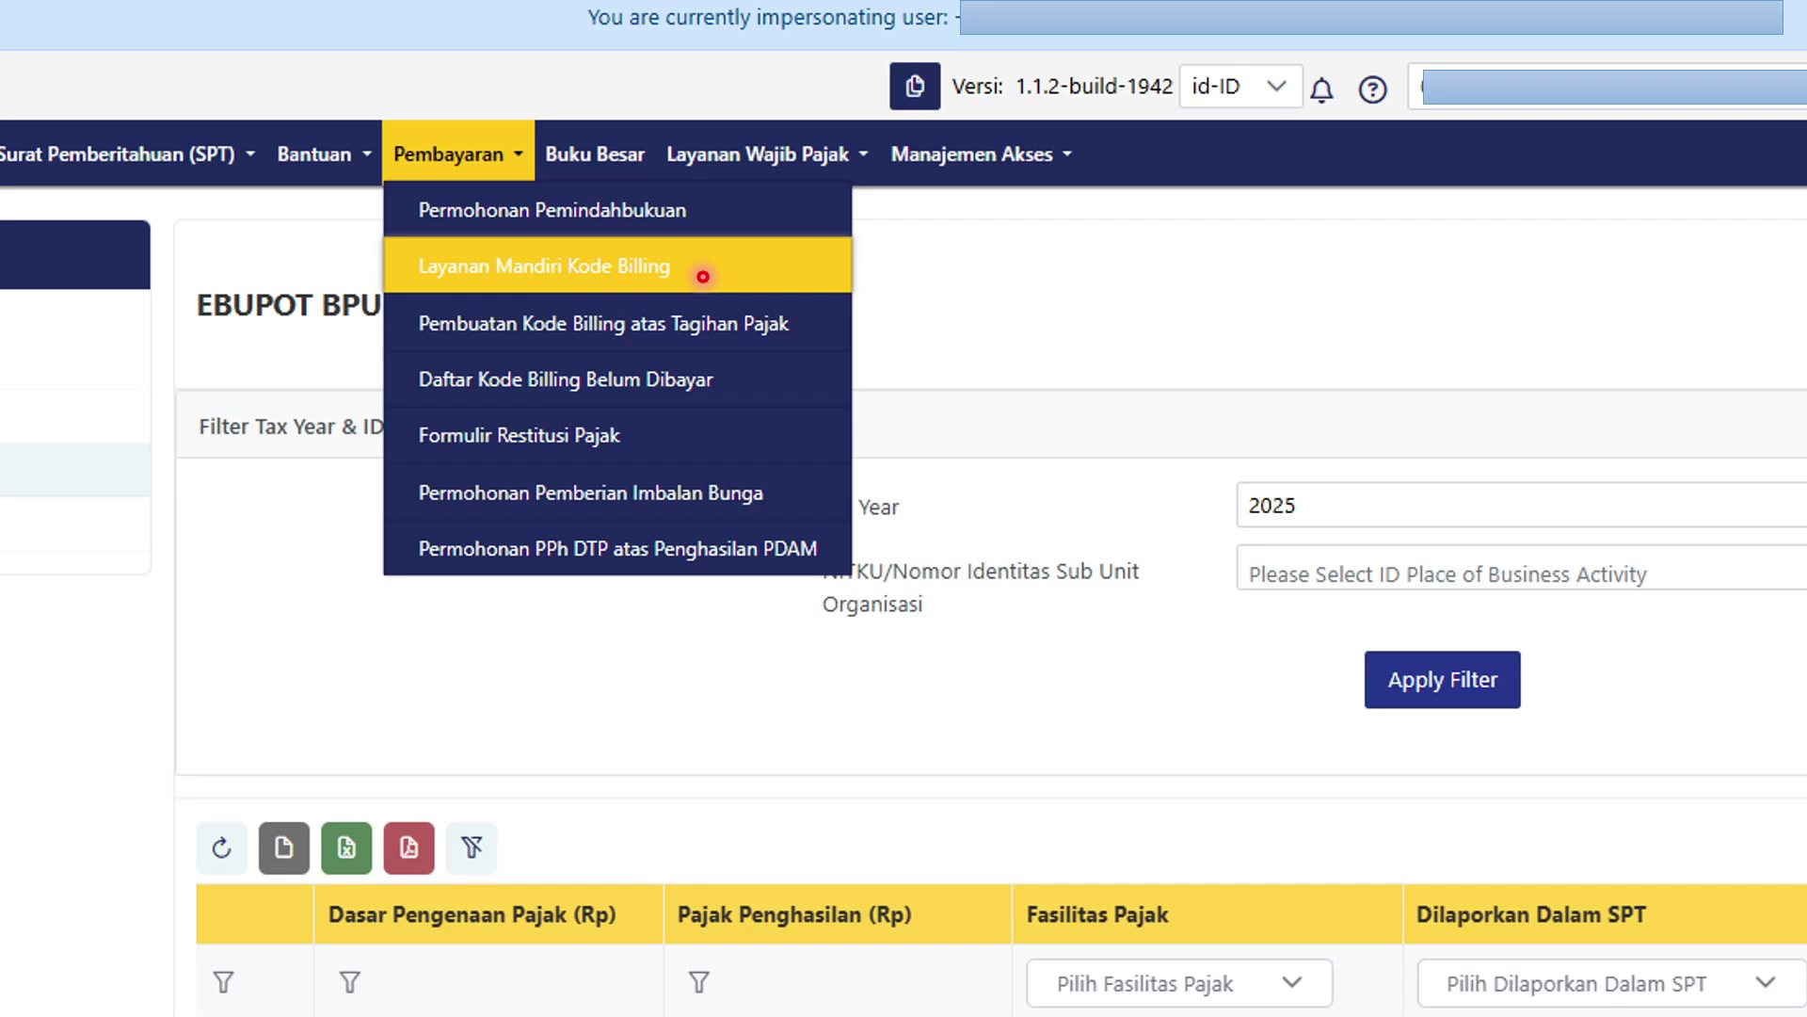
Create a billing code for KAP-KJS 411618-100, Januari–Desember 2025, Rp 47.000,00 (PPh 23 Jasa Cetak).
{"action": "left_click", "coordinate": [775, 294]}
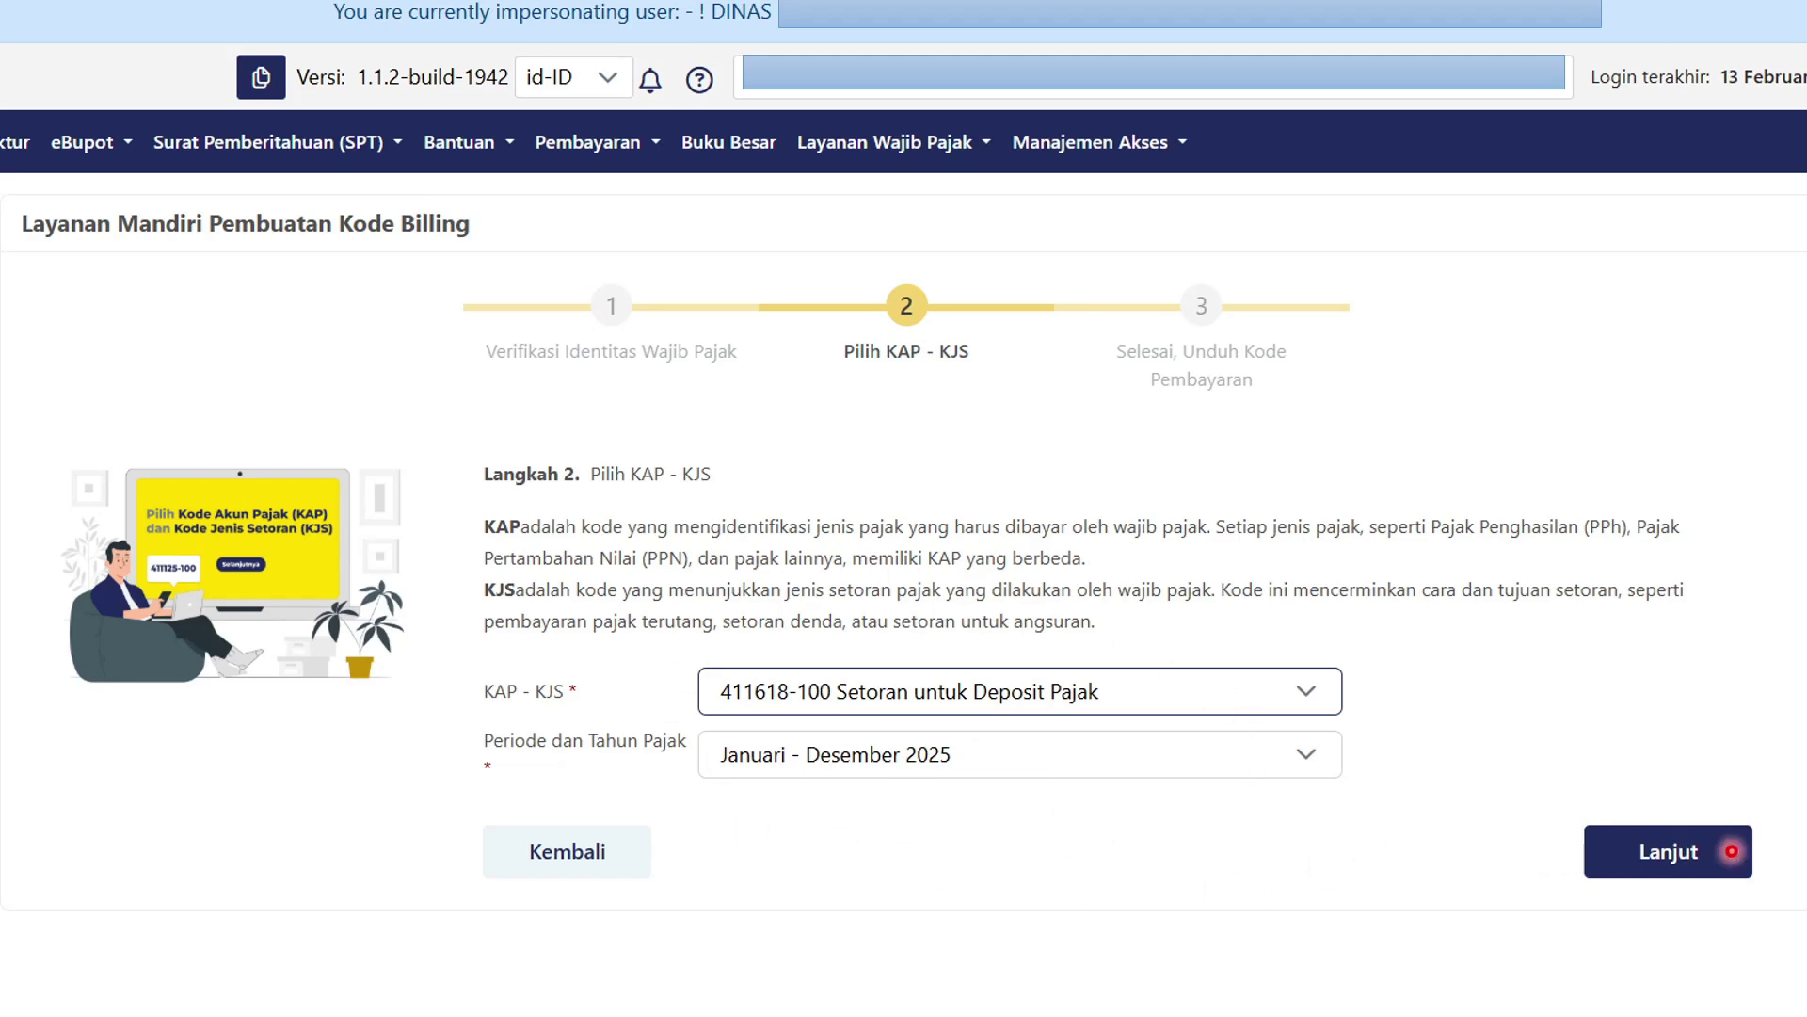
{"action": "left_click", "coordinate": [1731, 851]}
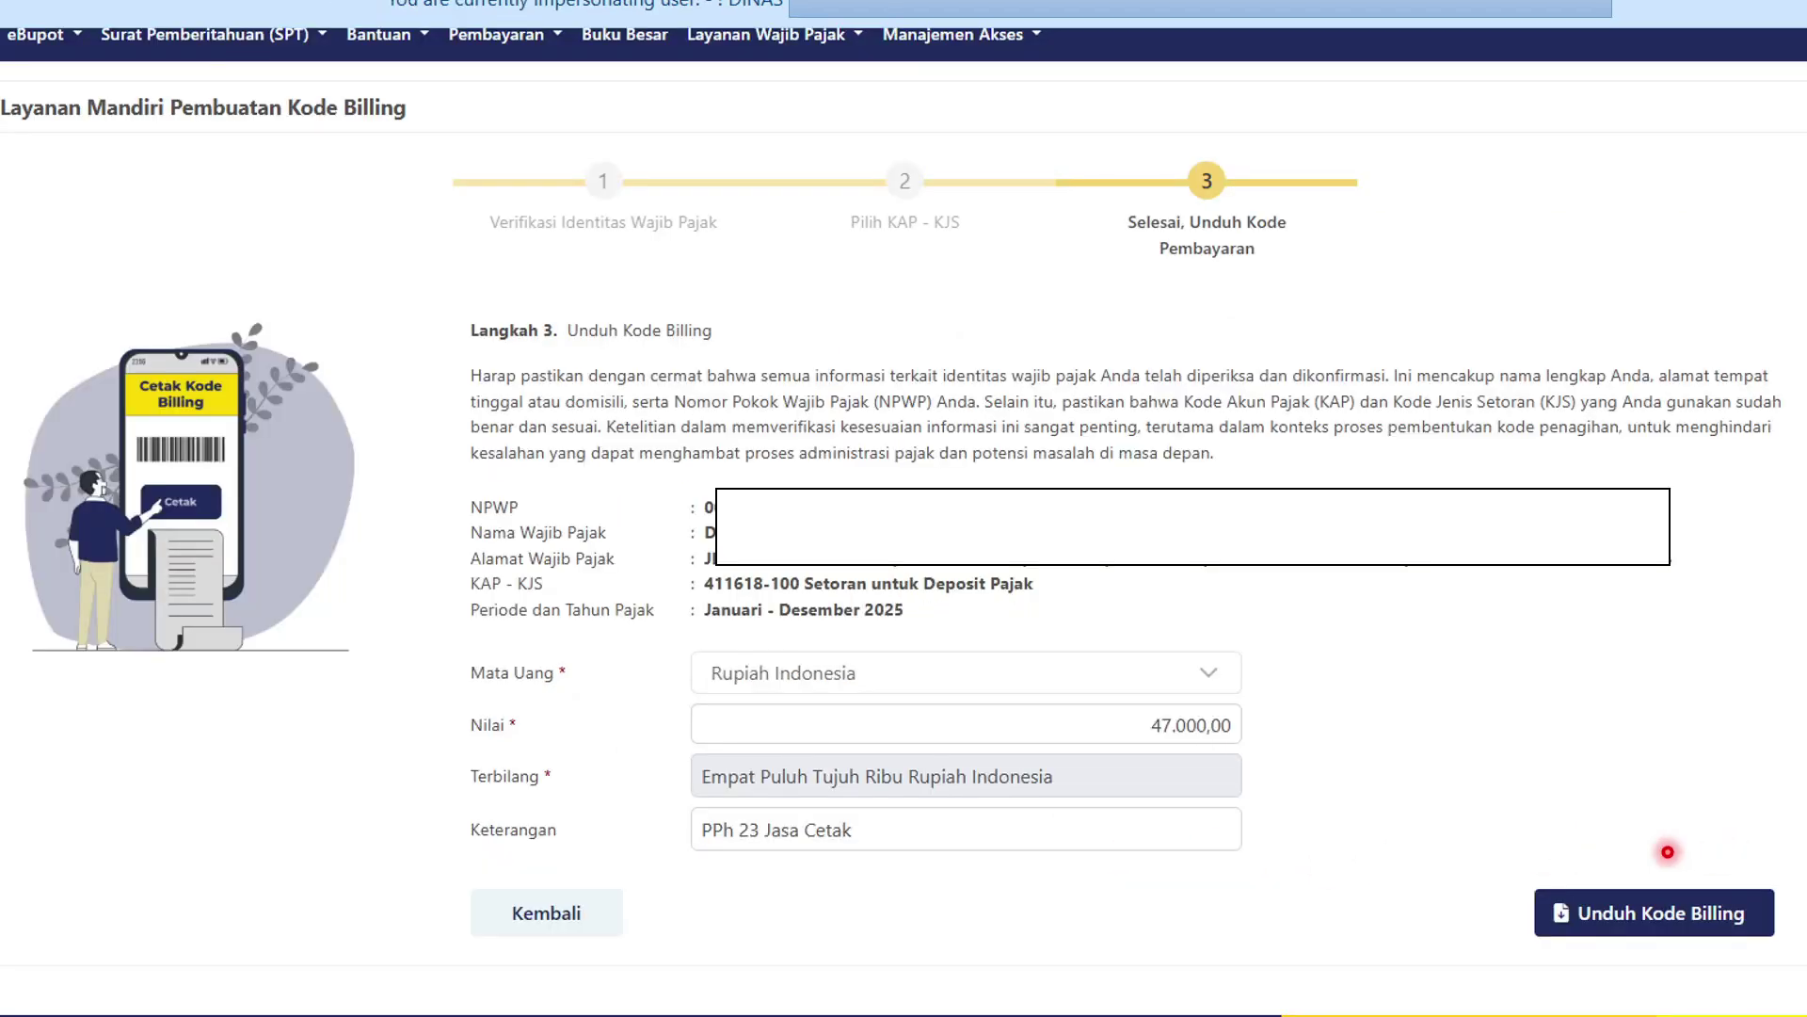
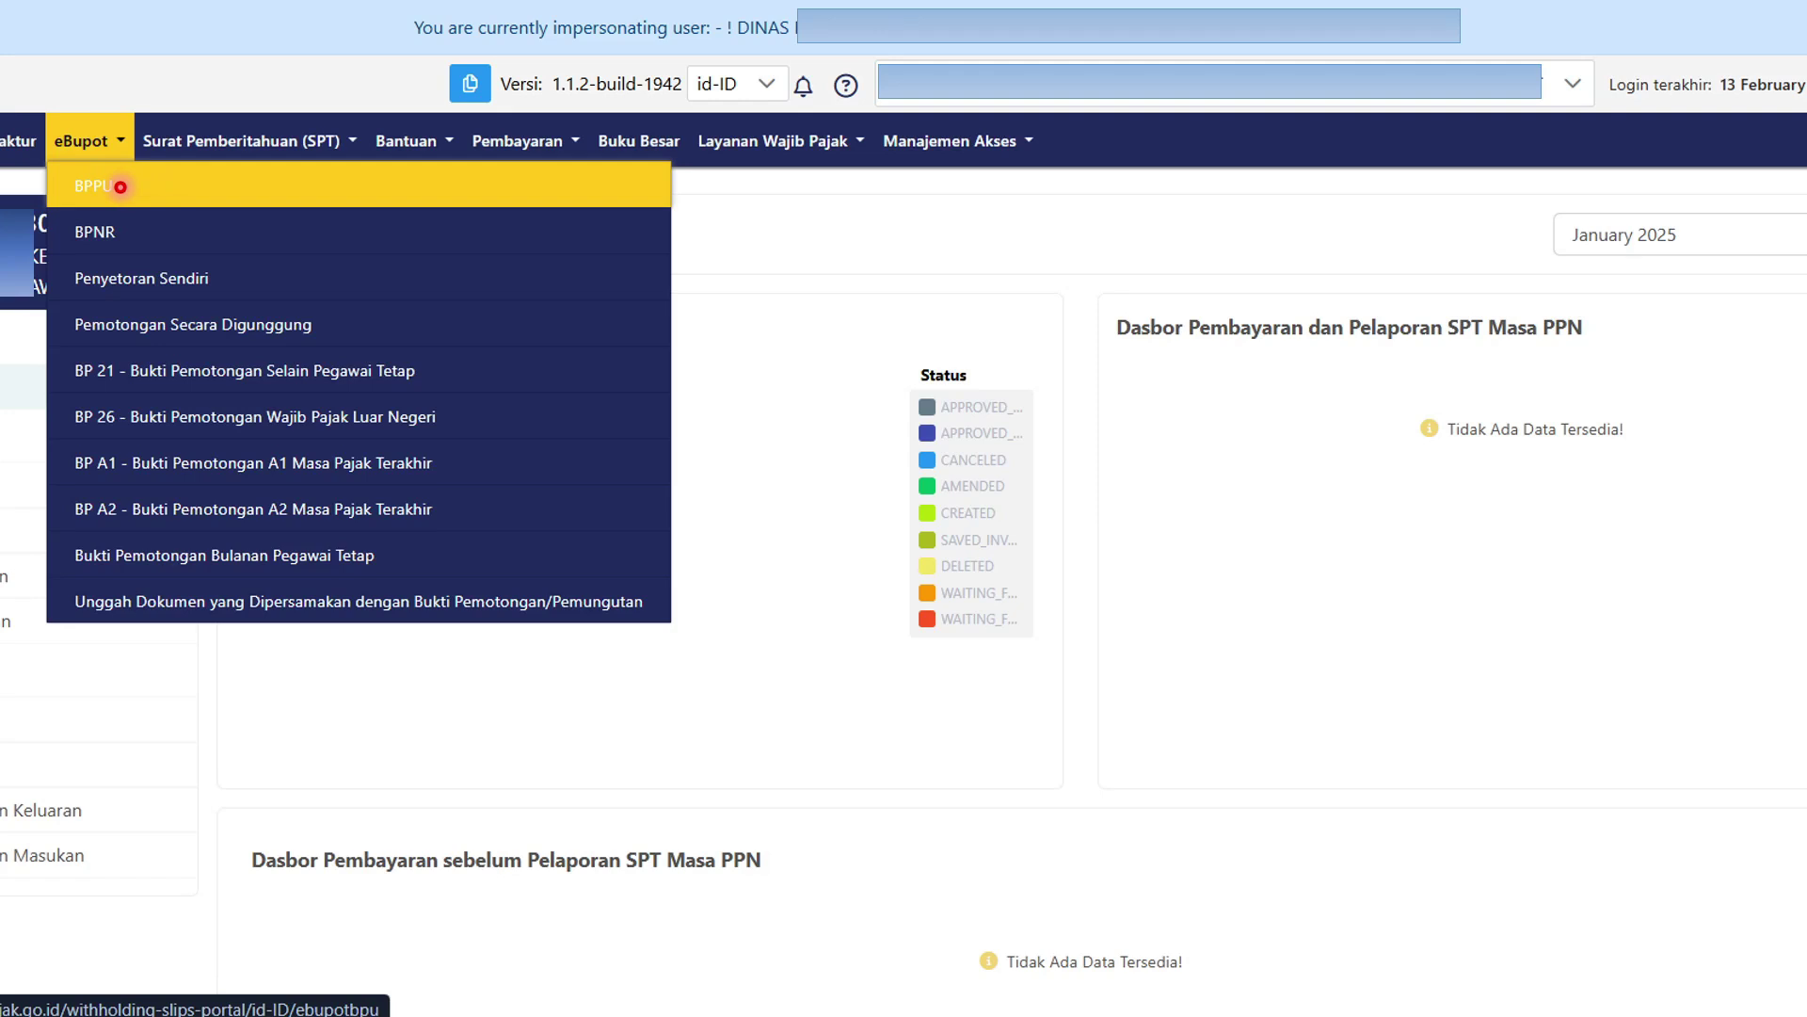
From the BPPU not-issued list, start a blank eBupot BPU slip with status NORMAL.
{"action": "left_click", "coordinate": [119, 186]}
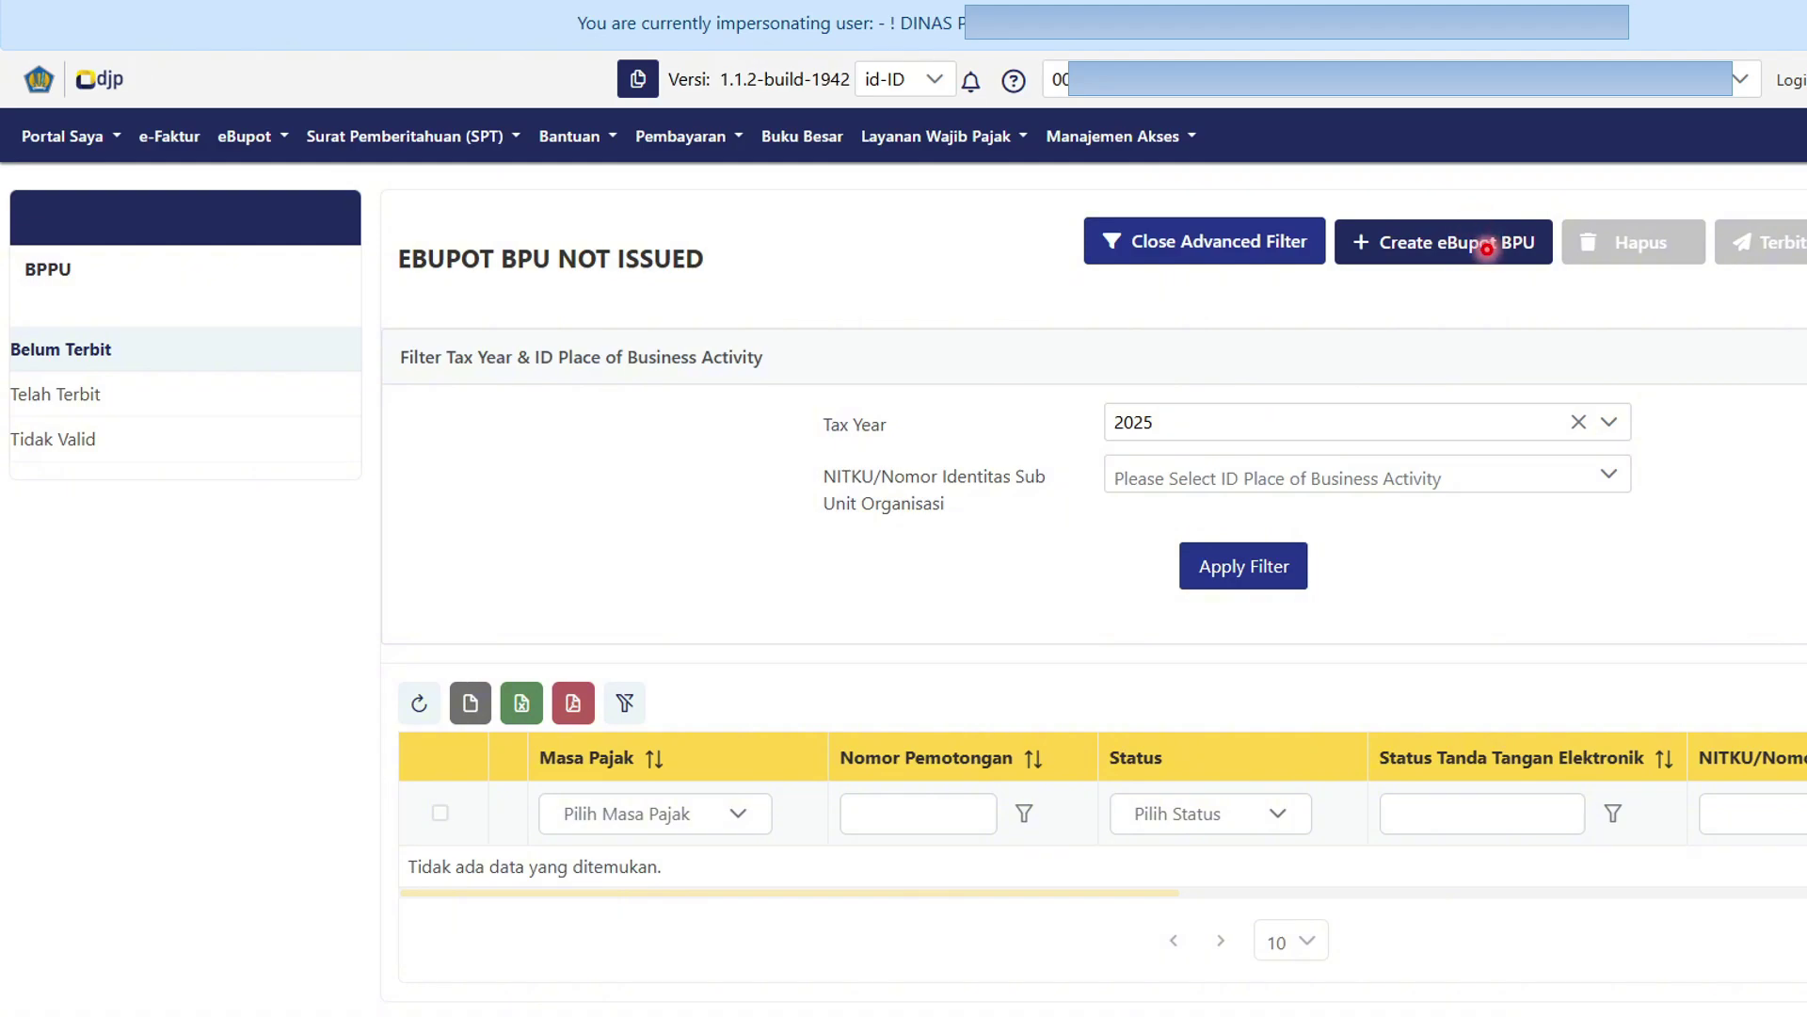
{"action": "left_click", "coordinate": [1487, 248]}
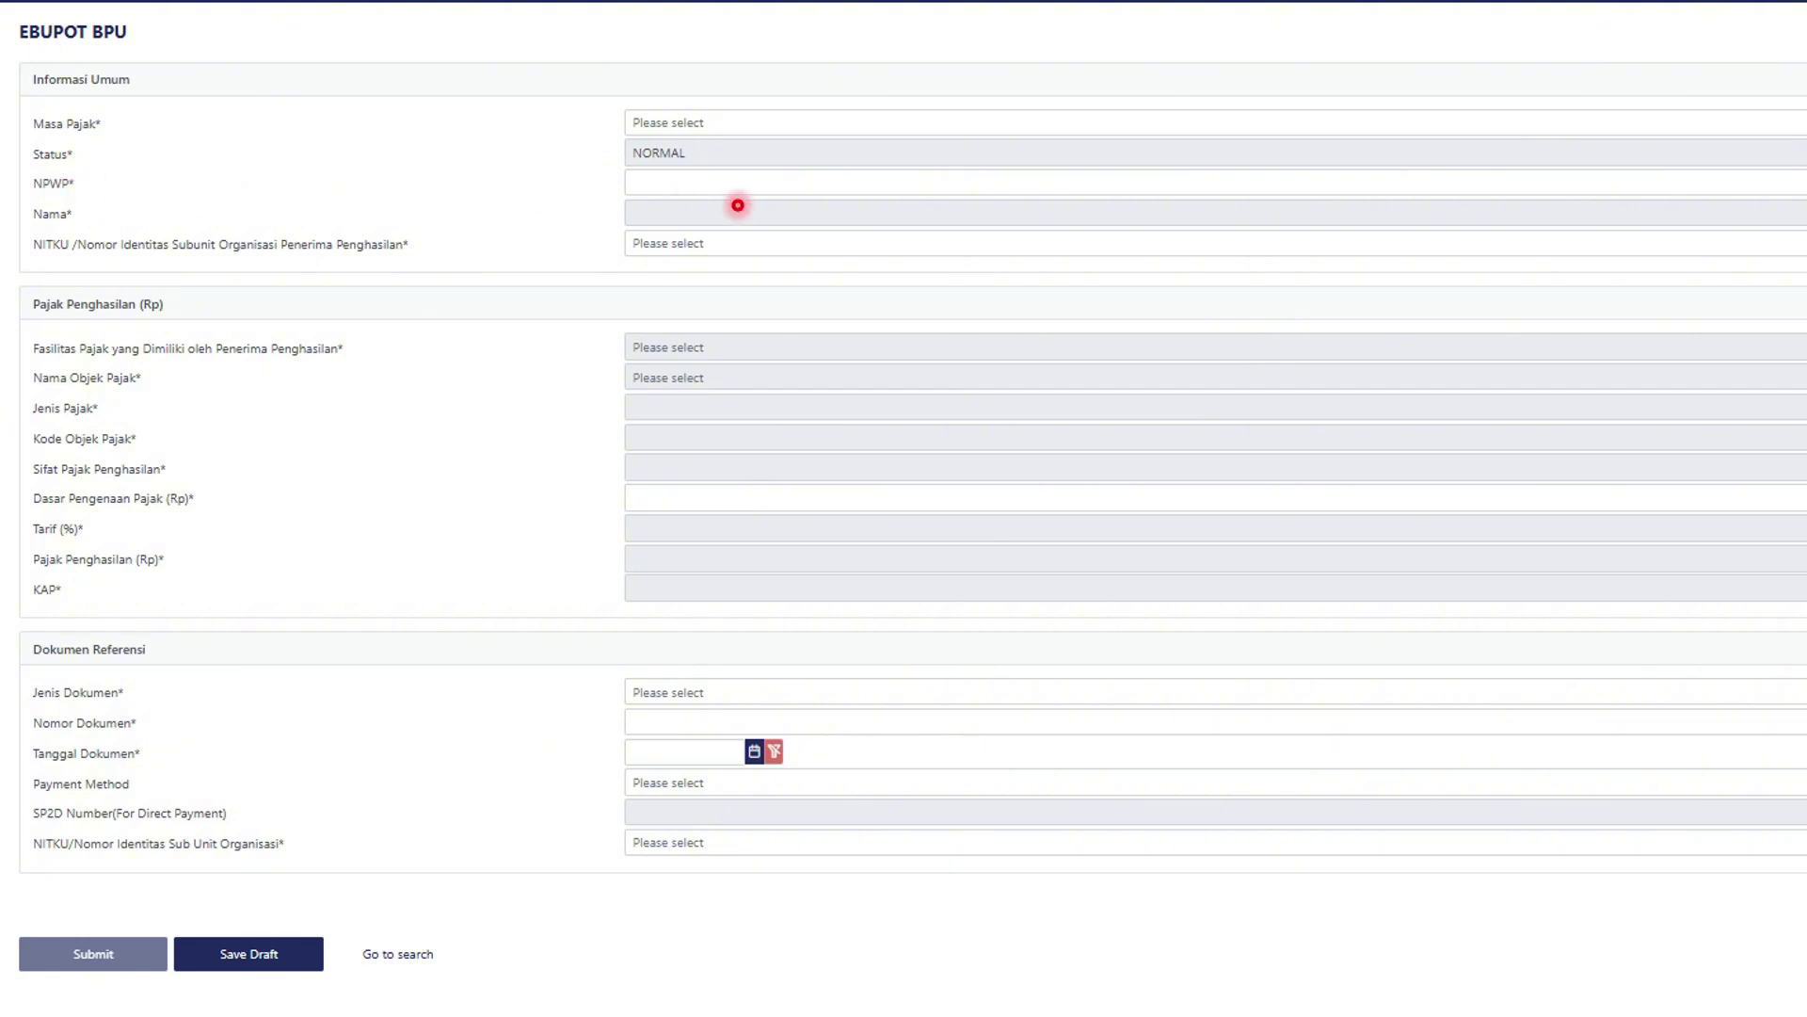
Fill the Februari 2025 slip: recipient NPWP, Tanpa Fasilitas, Jasa Pencetakan/Penerbitan, base 2.350.000.
{"action": "left_click", "coordinate": [651, 182]}
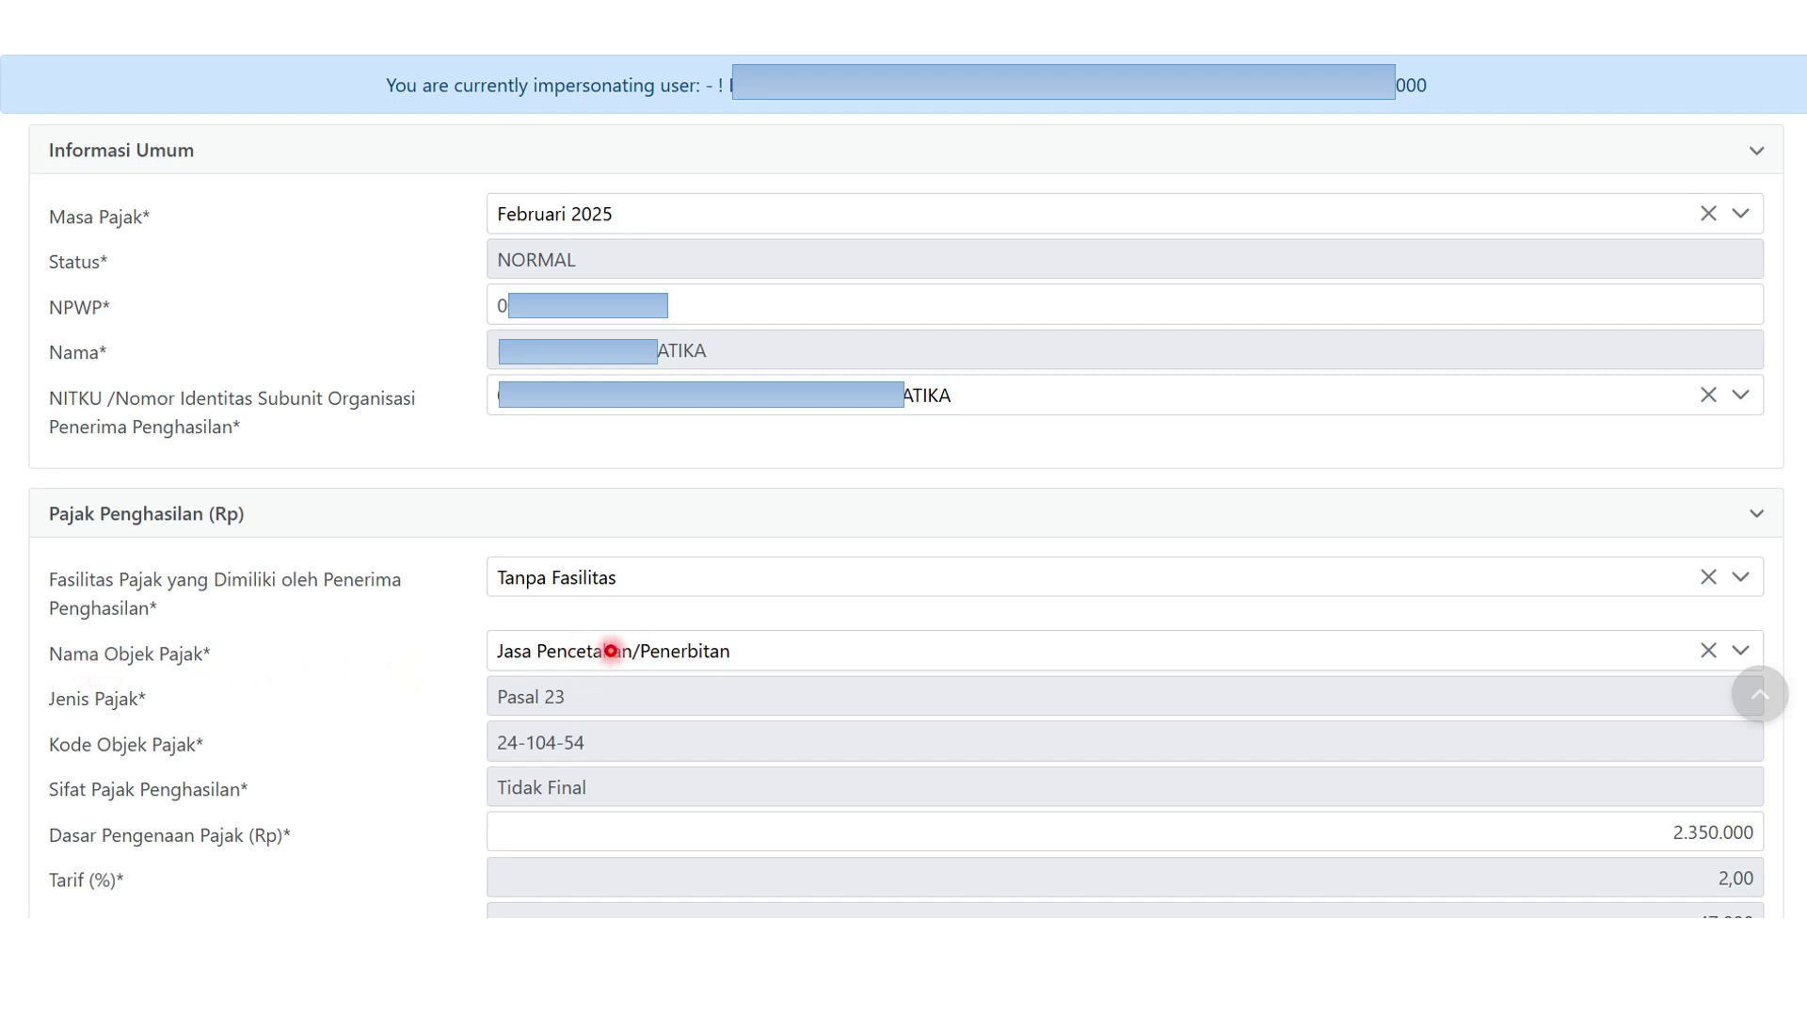
Add the Dokumen Lainnya reference dated 27-02-2025 and choose Mekanisme Uang Persediaan payment.
{"action": "key", "text": "Right"}
{"action": "key", "text": "Right"}
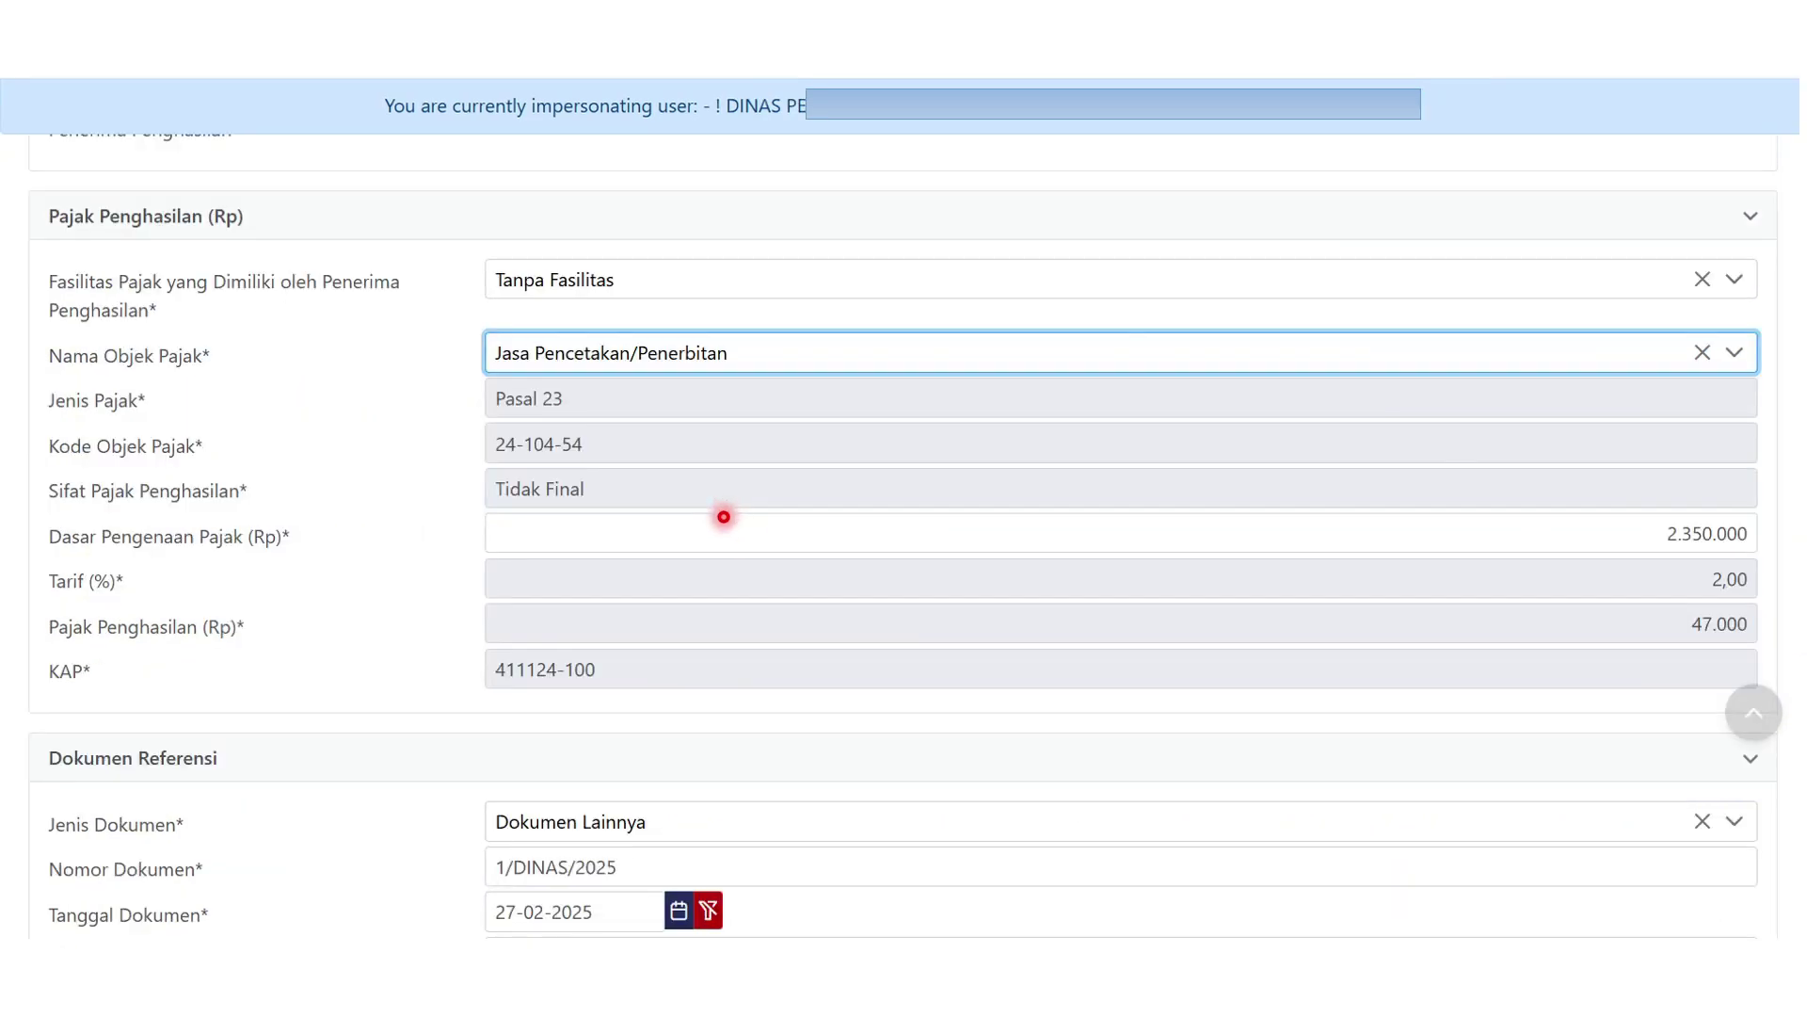
{"action": "key", "text": "Right"}
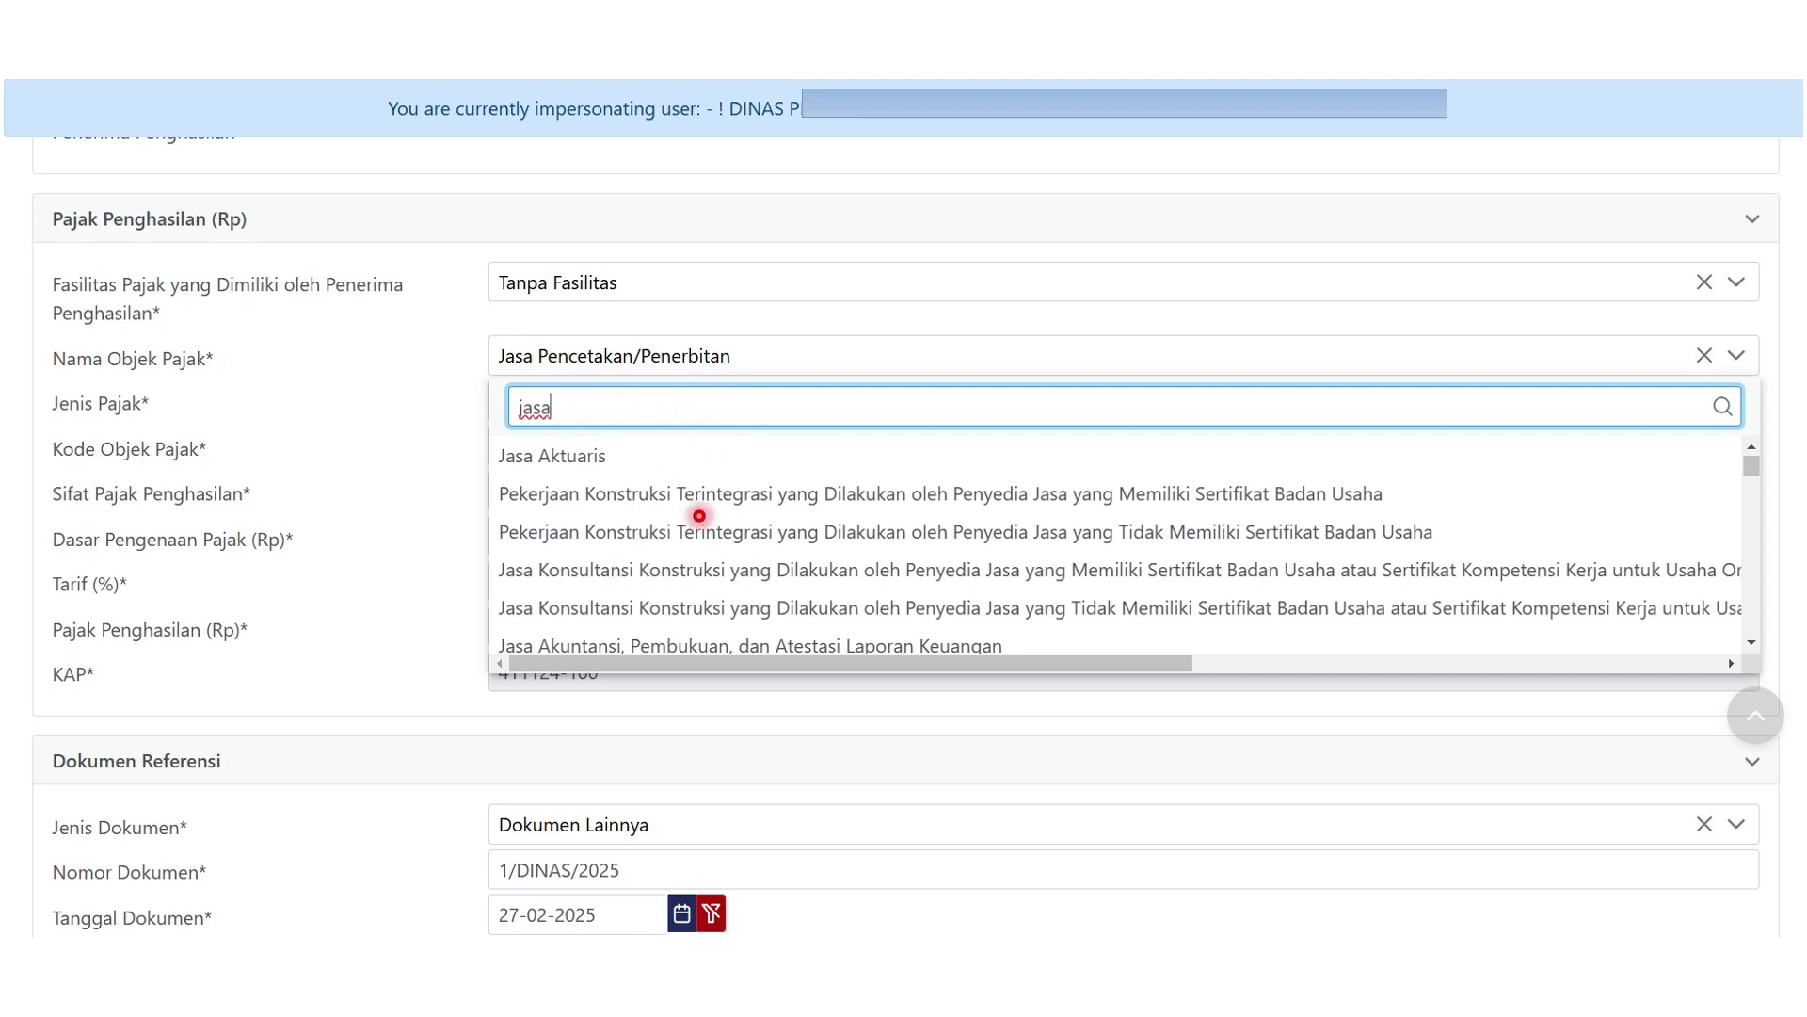
{"action": "key", "text": "Right"}
{"action": "key", "text": "Right"}
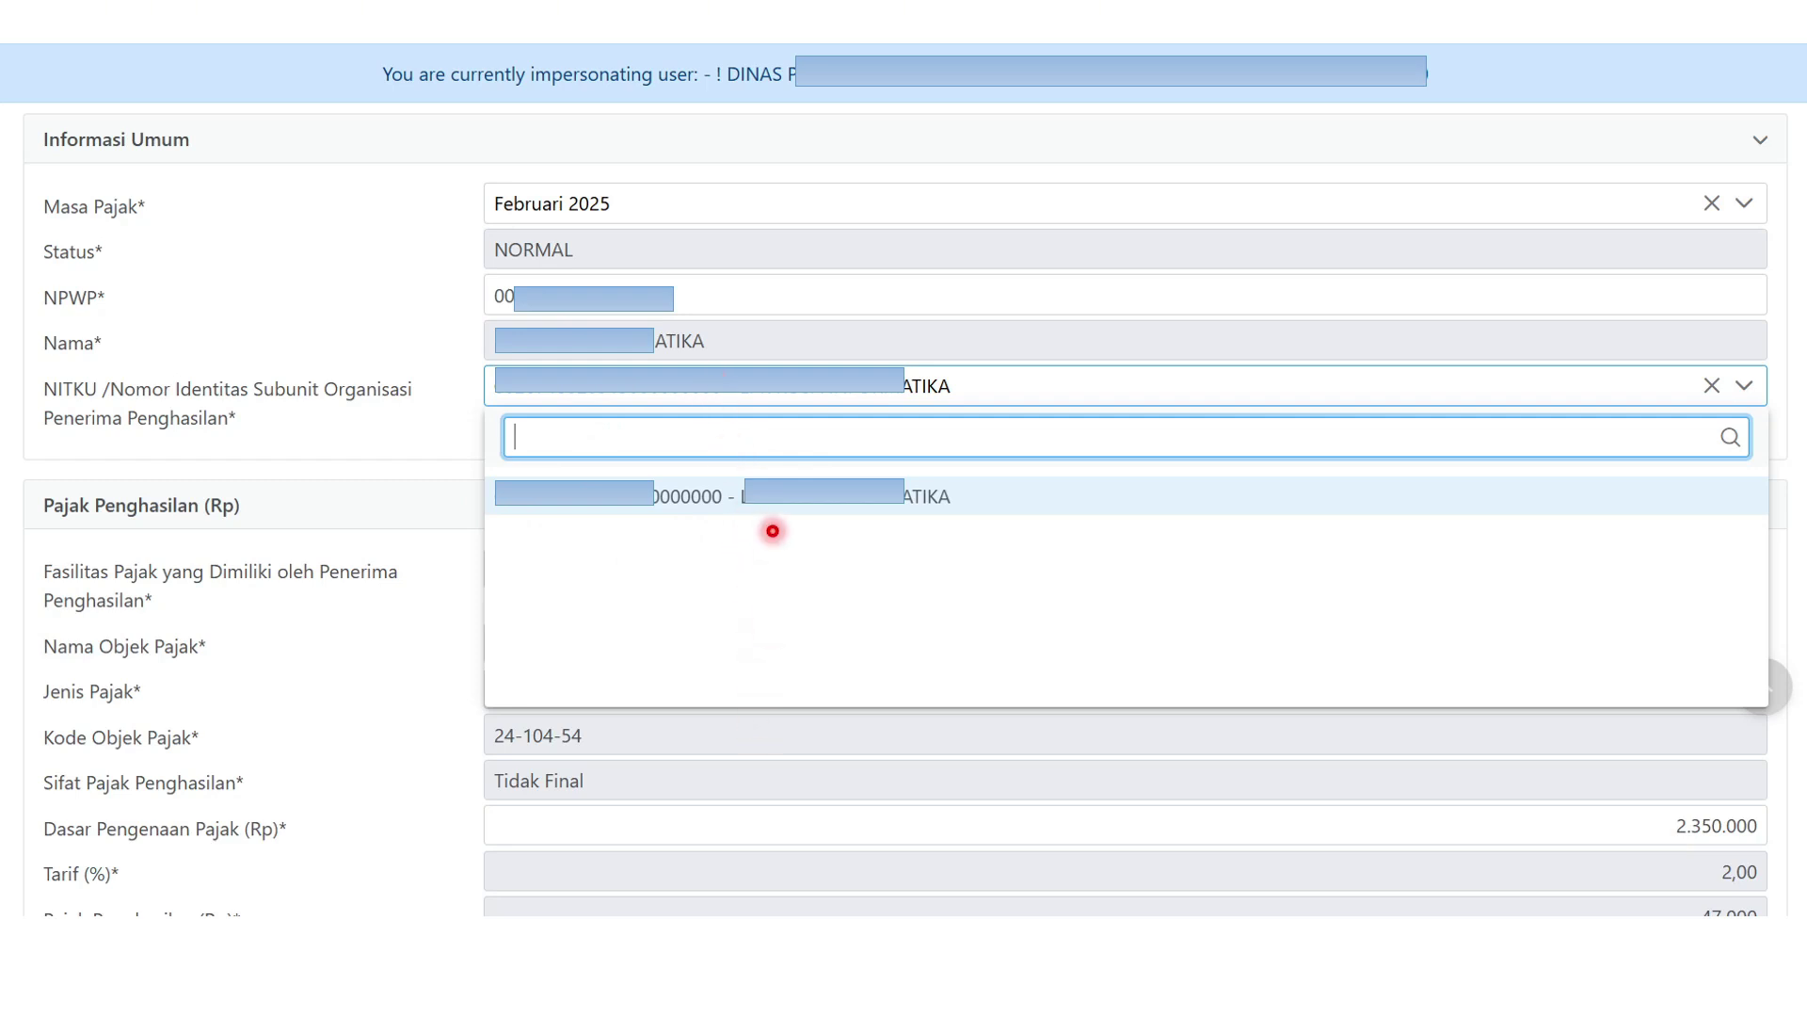
{"action": "key", "text": "Right"}
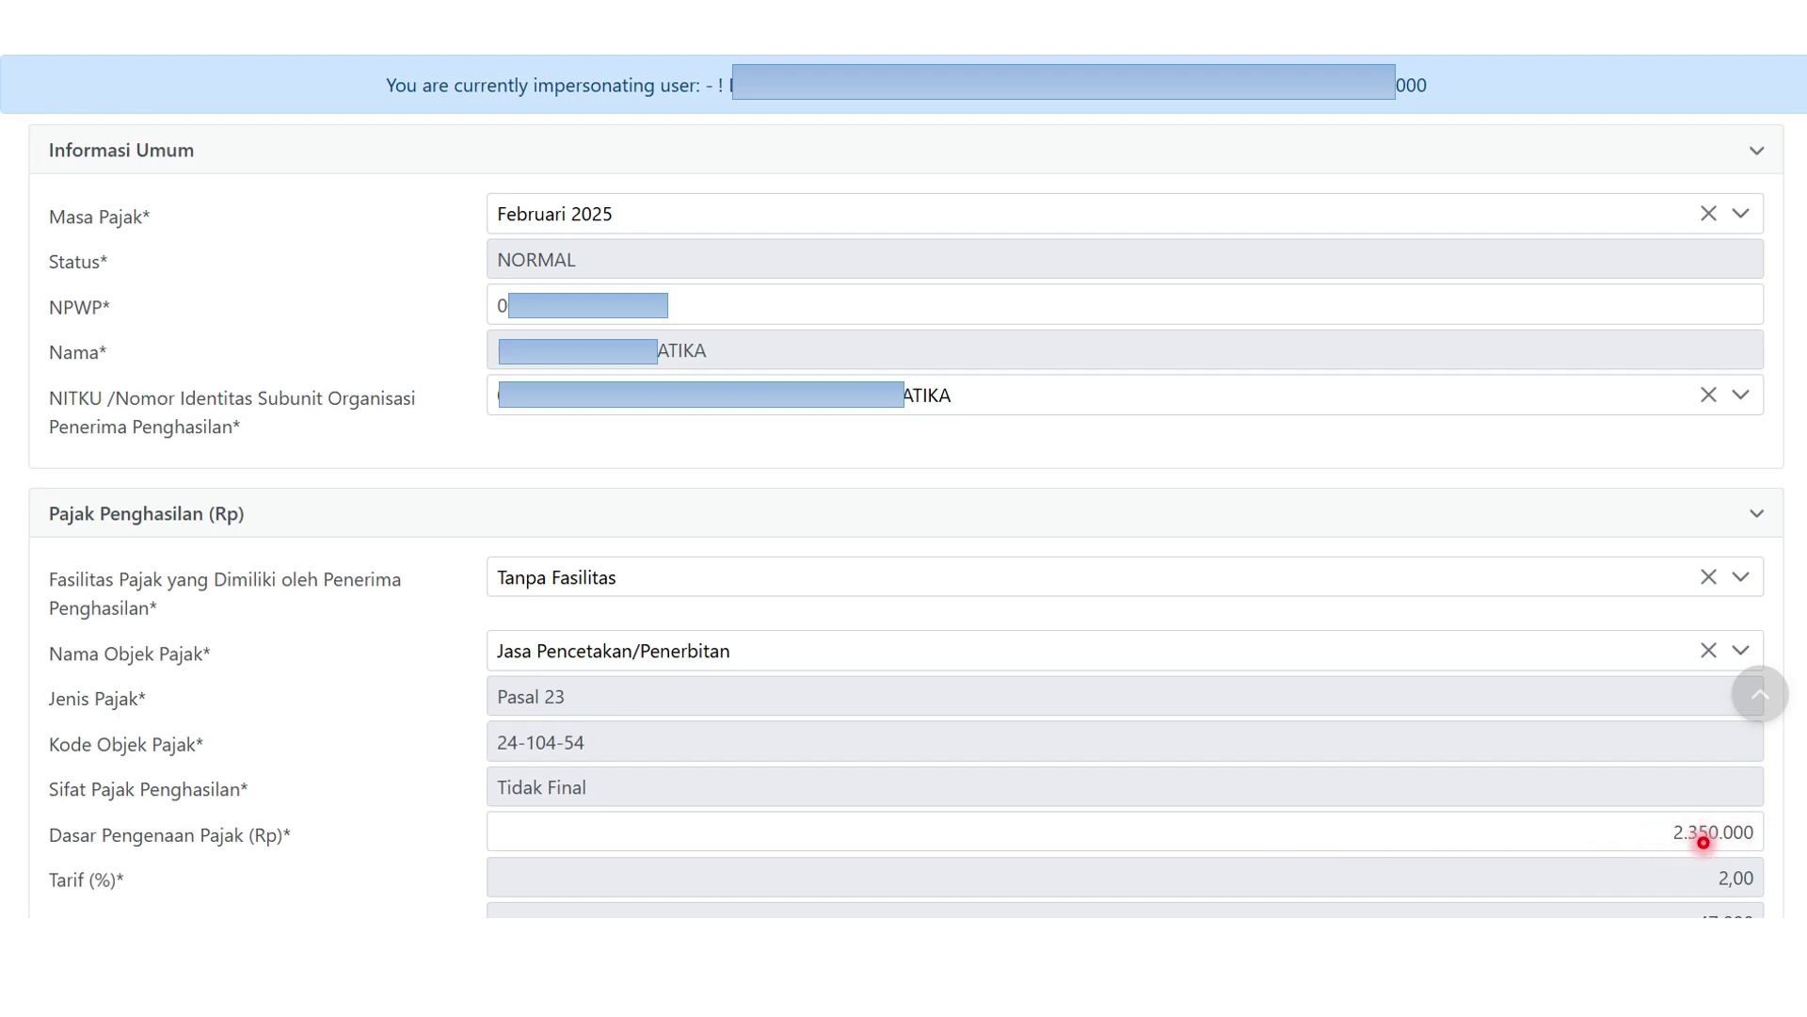
{"action": "key", "text": "Right"}
{"action": "key", "text": "Right"}
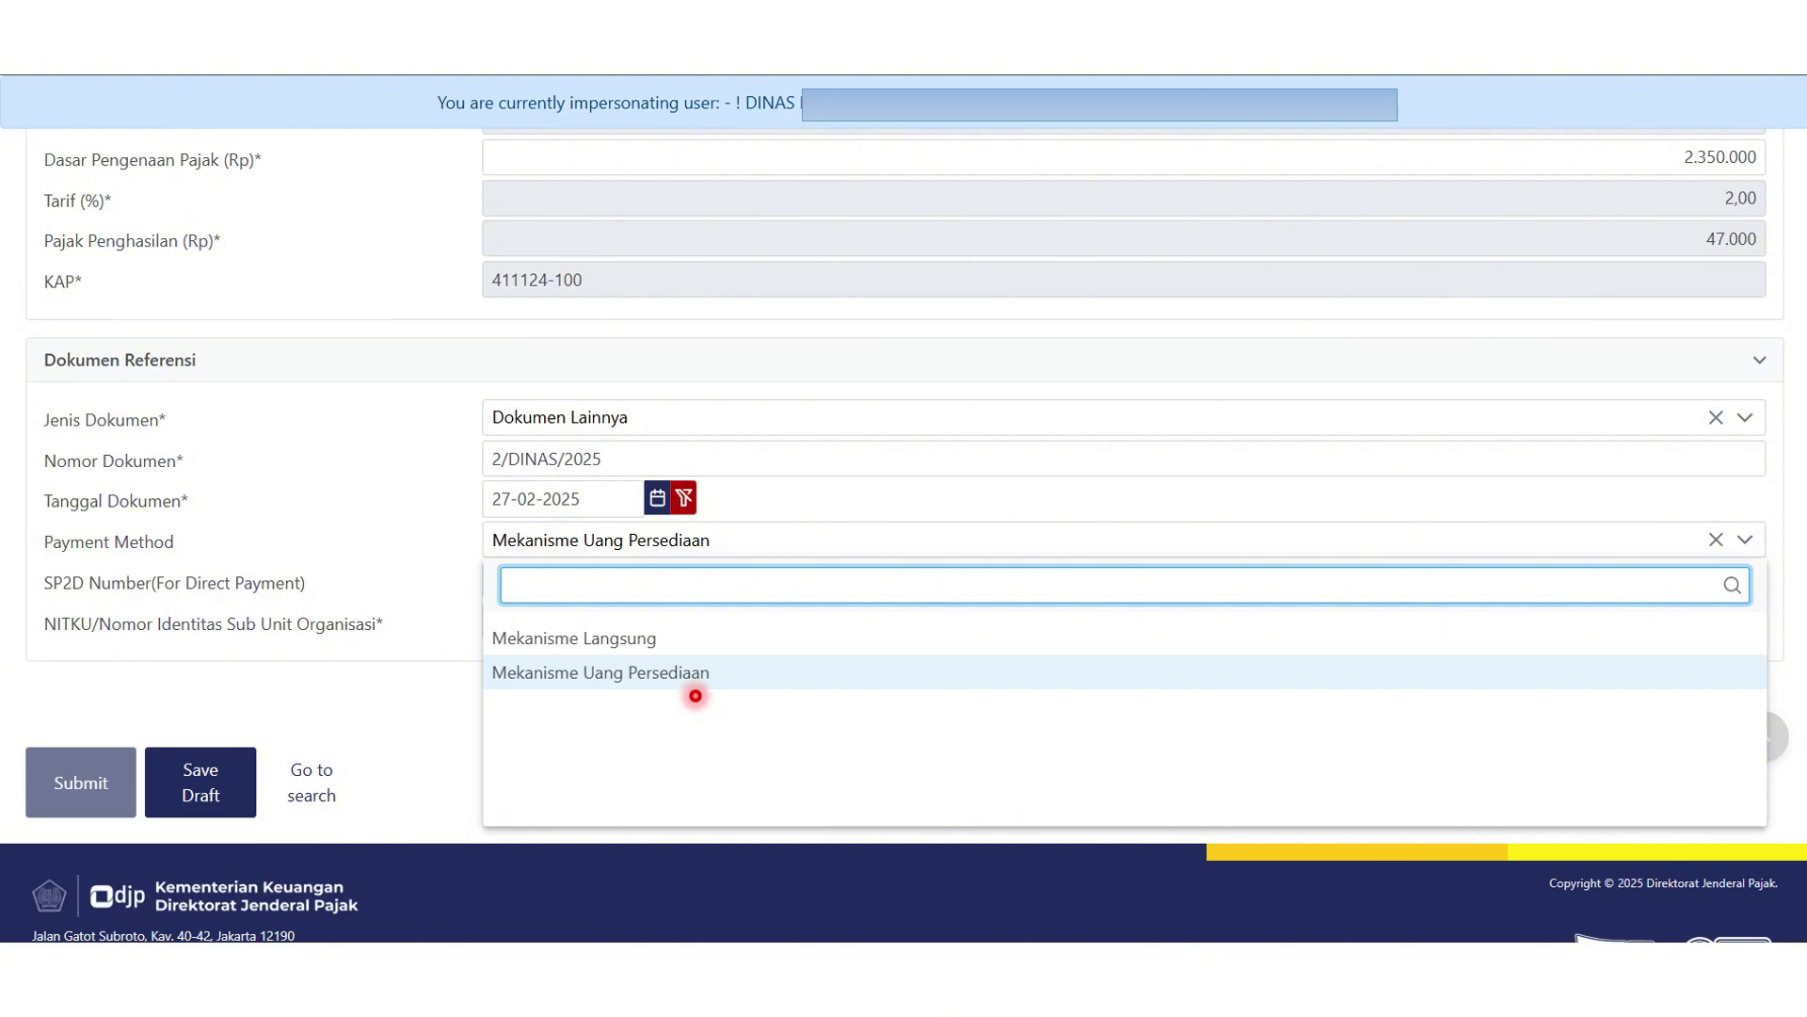
{"action": "left_click", "coordinate": [633, 672]}
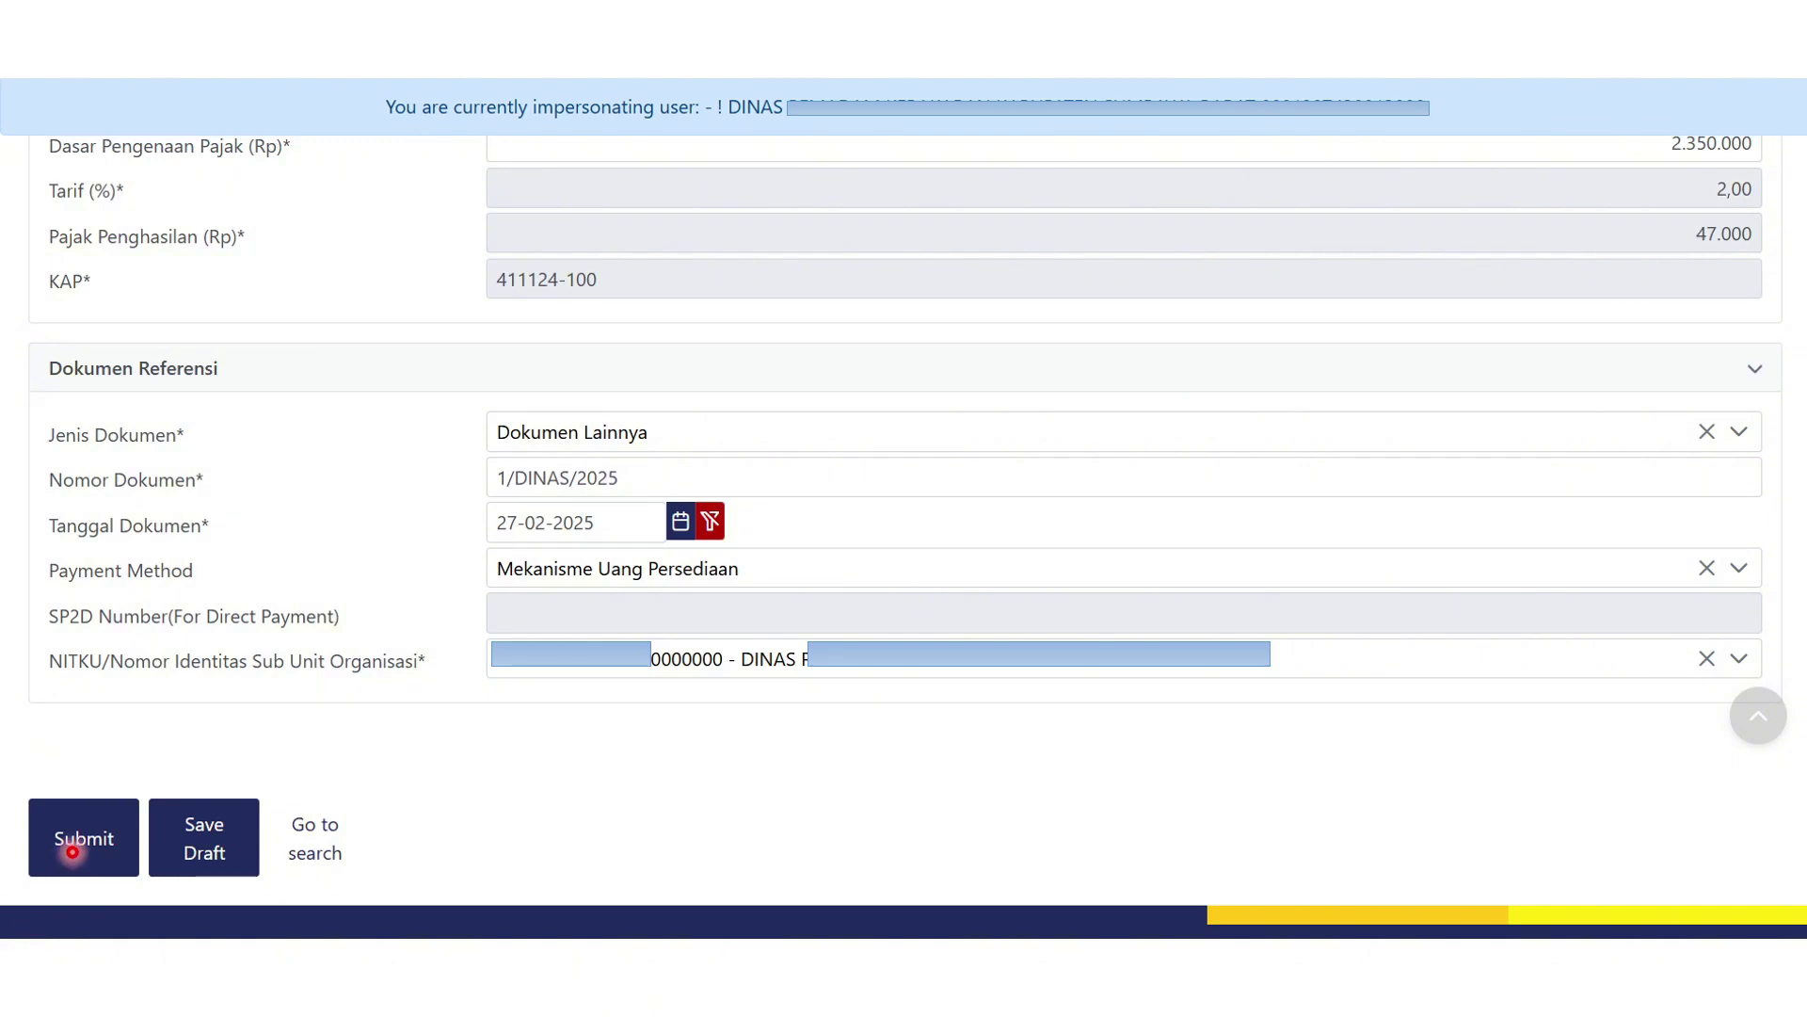
Submit the slip, then select both saved February 2025 slips in the not-issued list.
{"action": "left_click", "coordinate": [71, 852]}
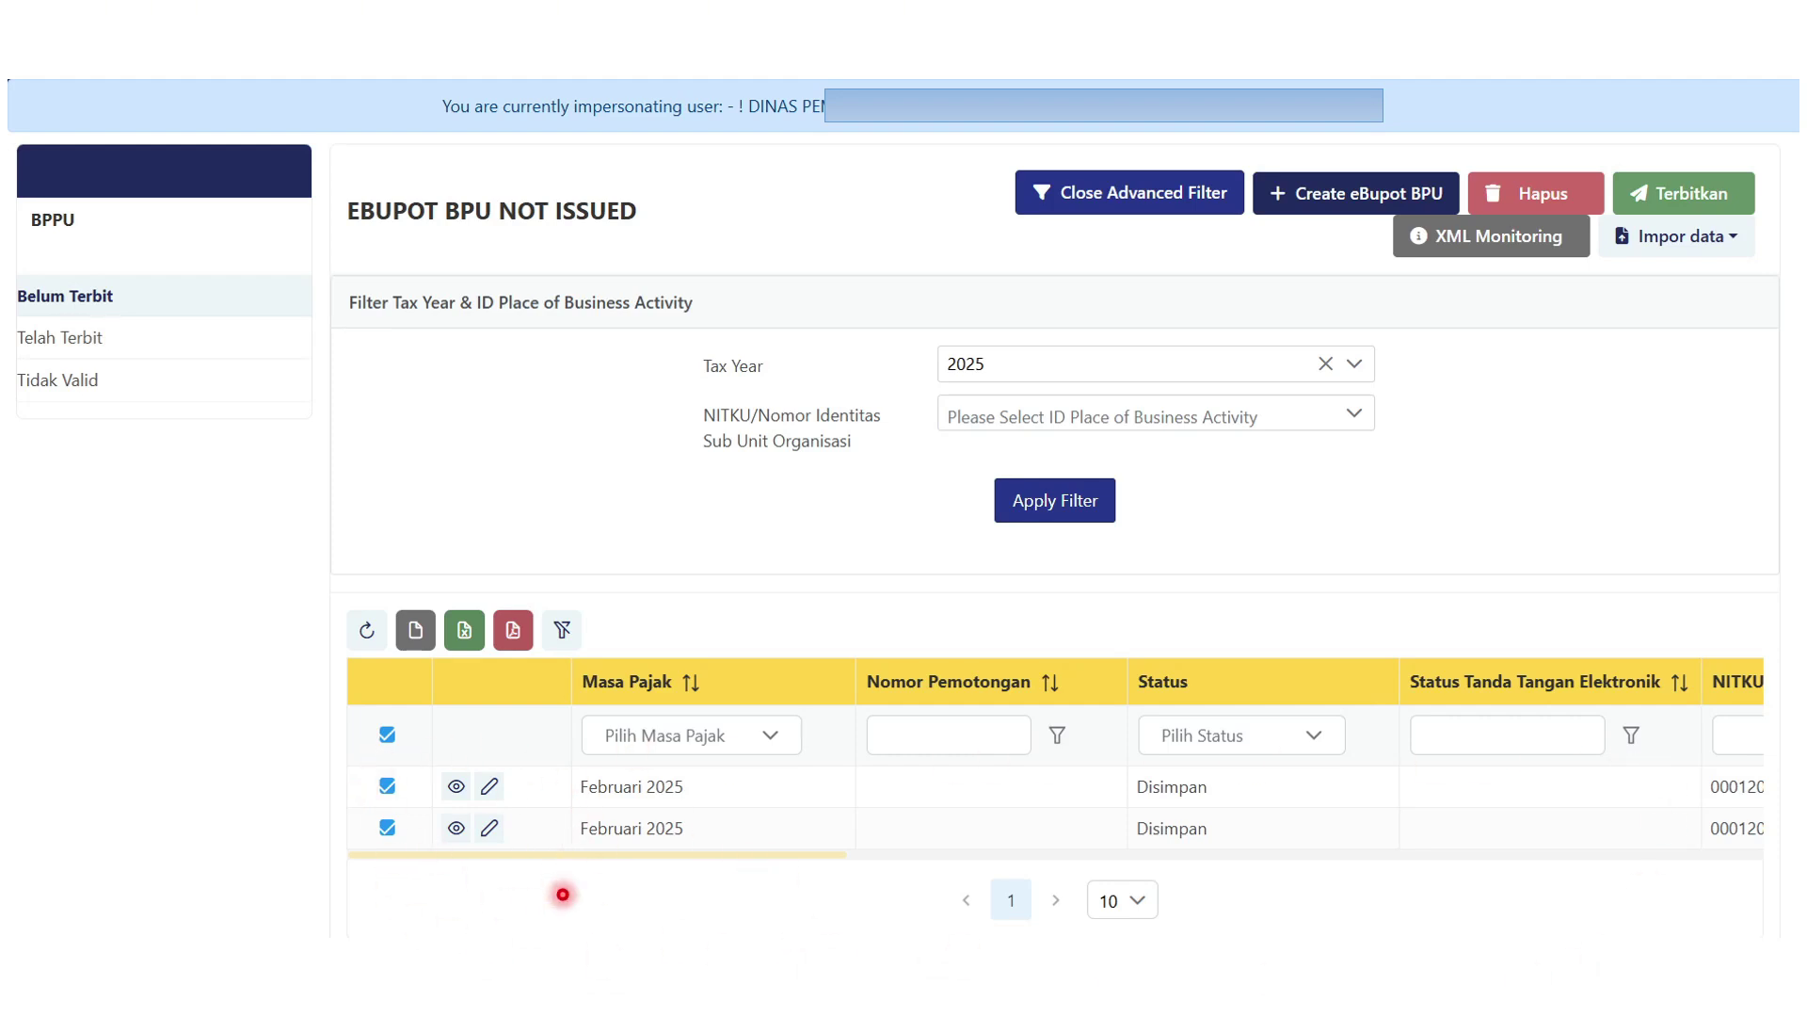
{"action": "left_click", "coordinate": [386, 735]}
Issue the two selected February 2025 slips, confirming the electronic signature with the passphrase.
{"action": "left_click", "coordinate": [1668, 196]}
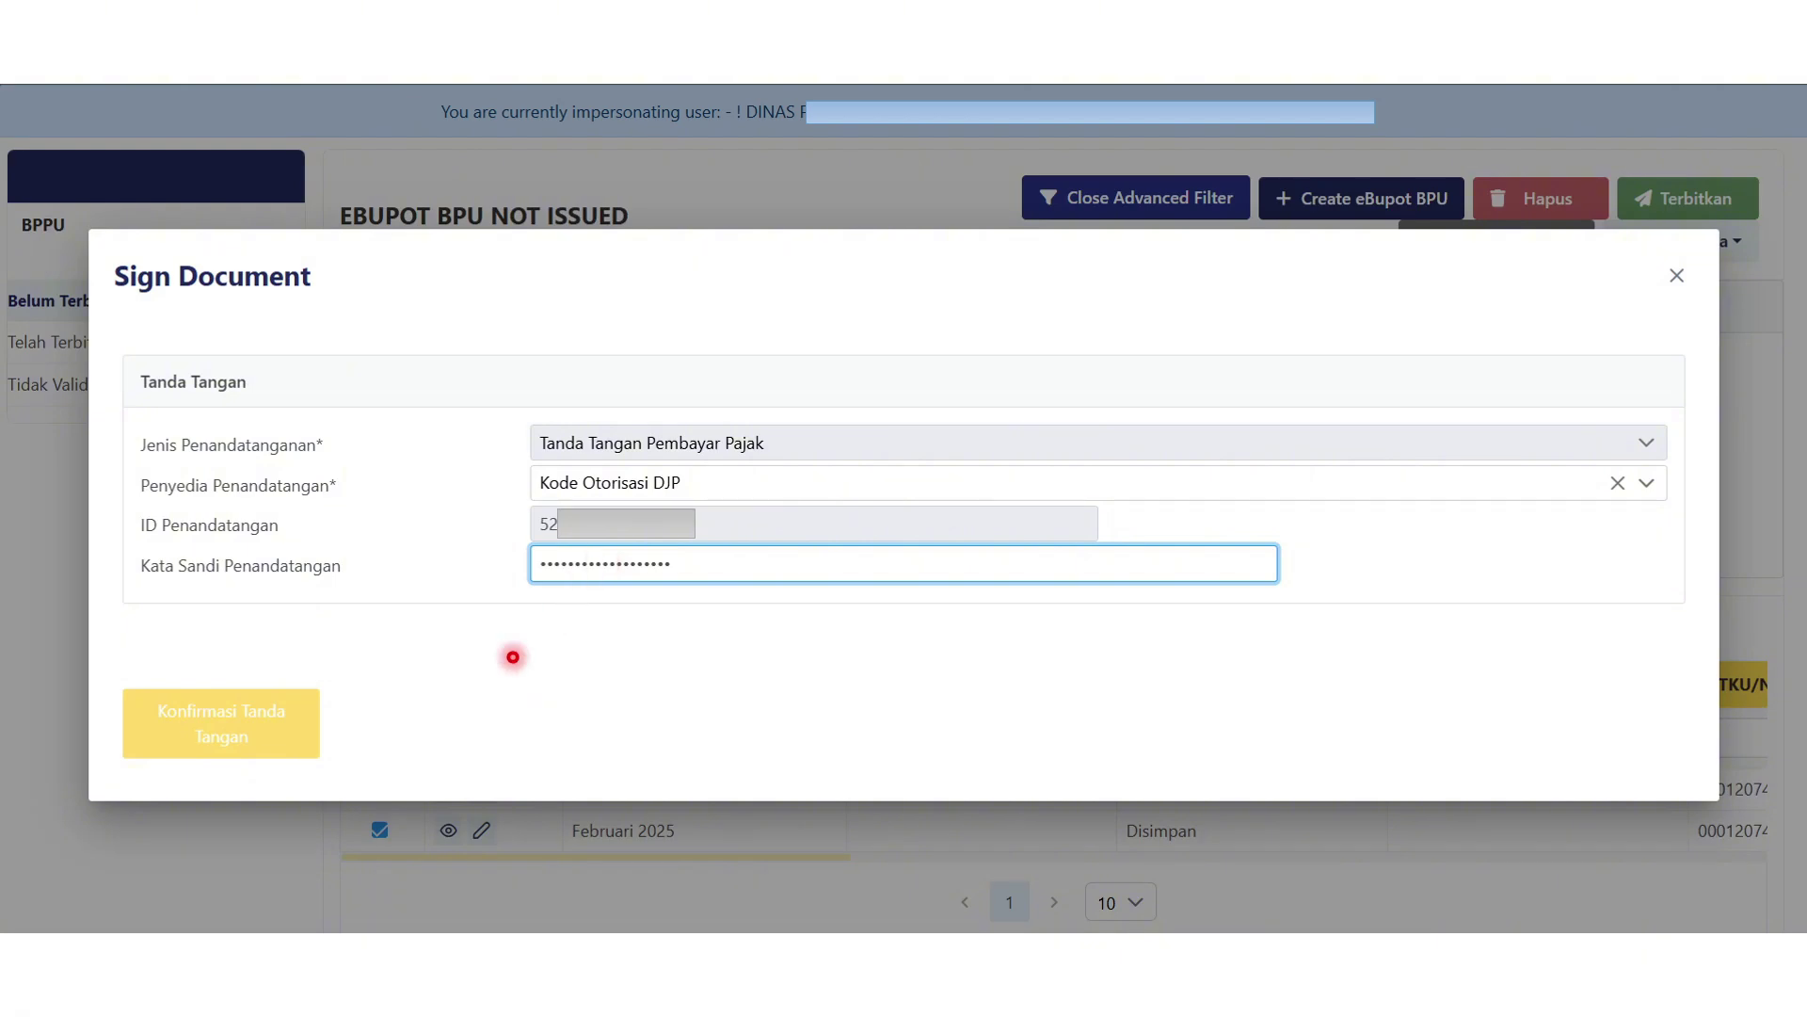
{"action": "left_click", "coordinate": [257, 718]}
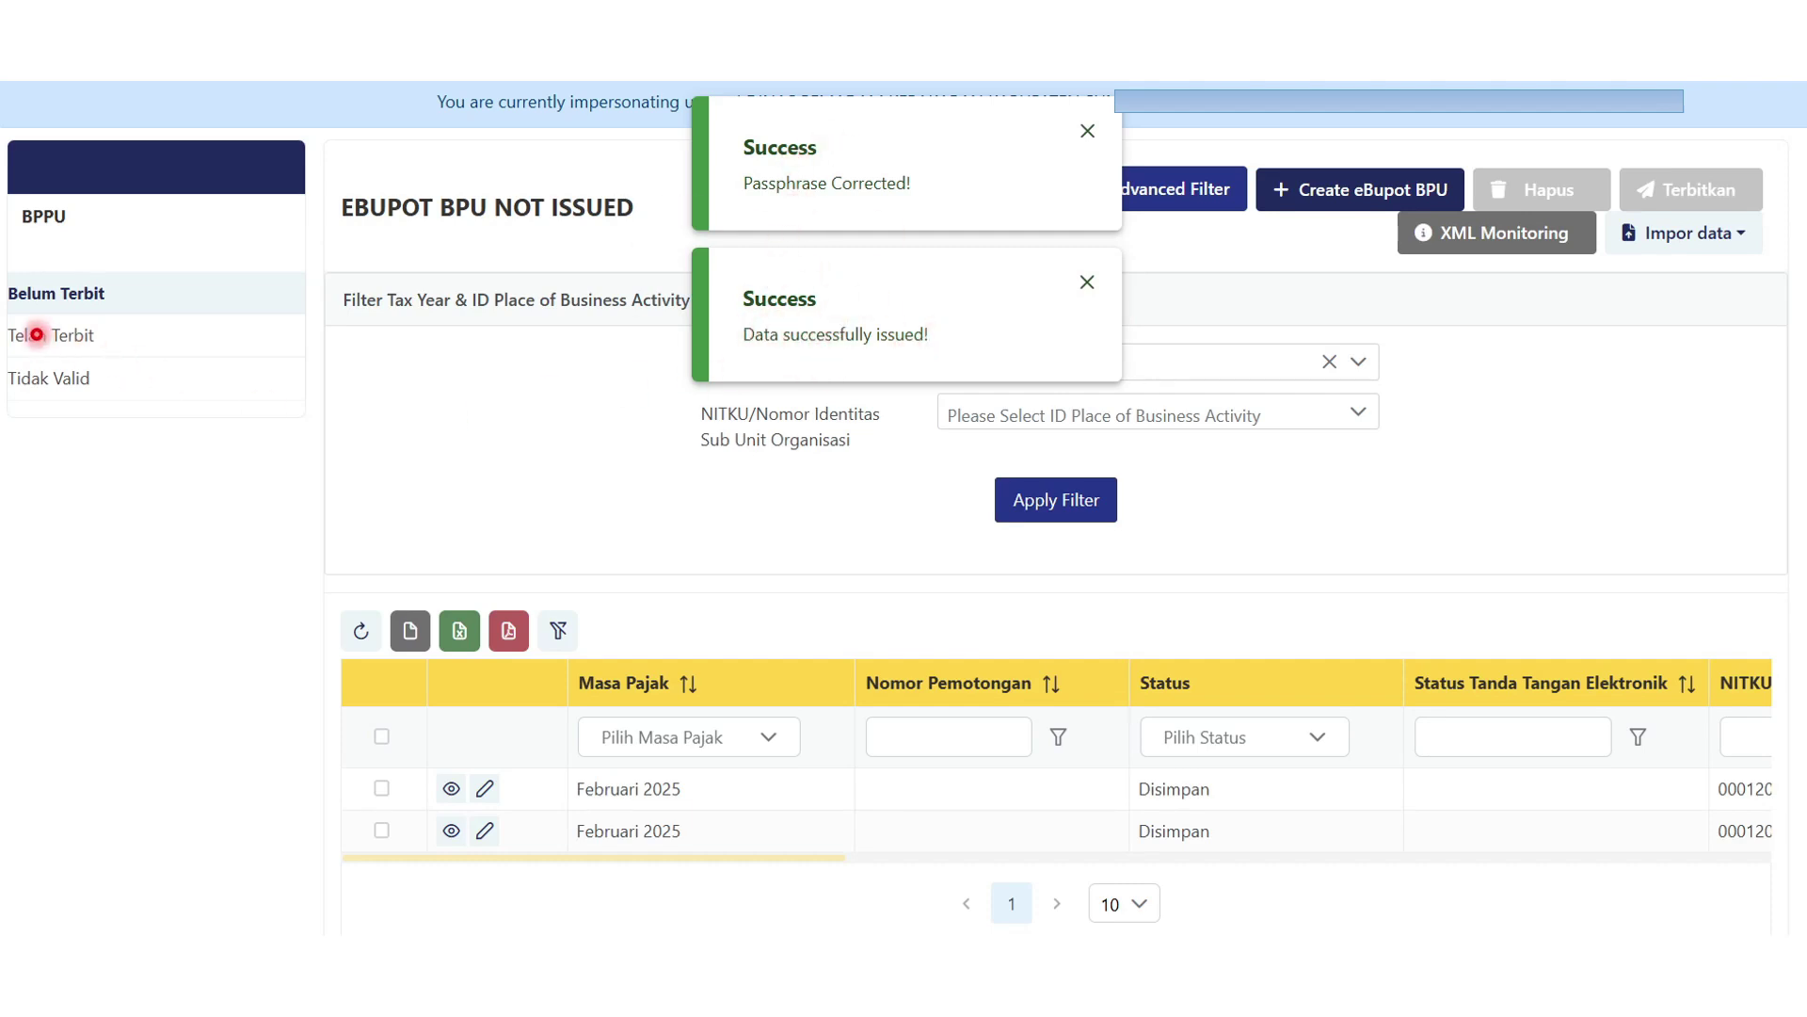
{"action": "left_click", "coordinate": [101, 335]}
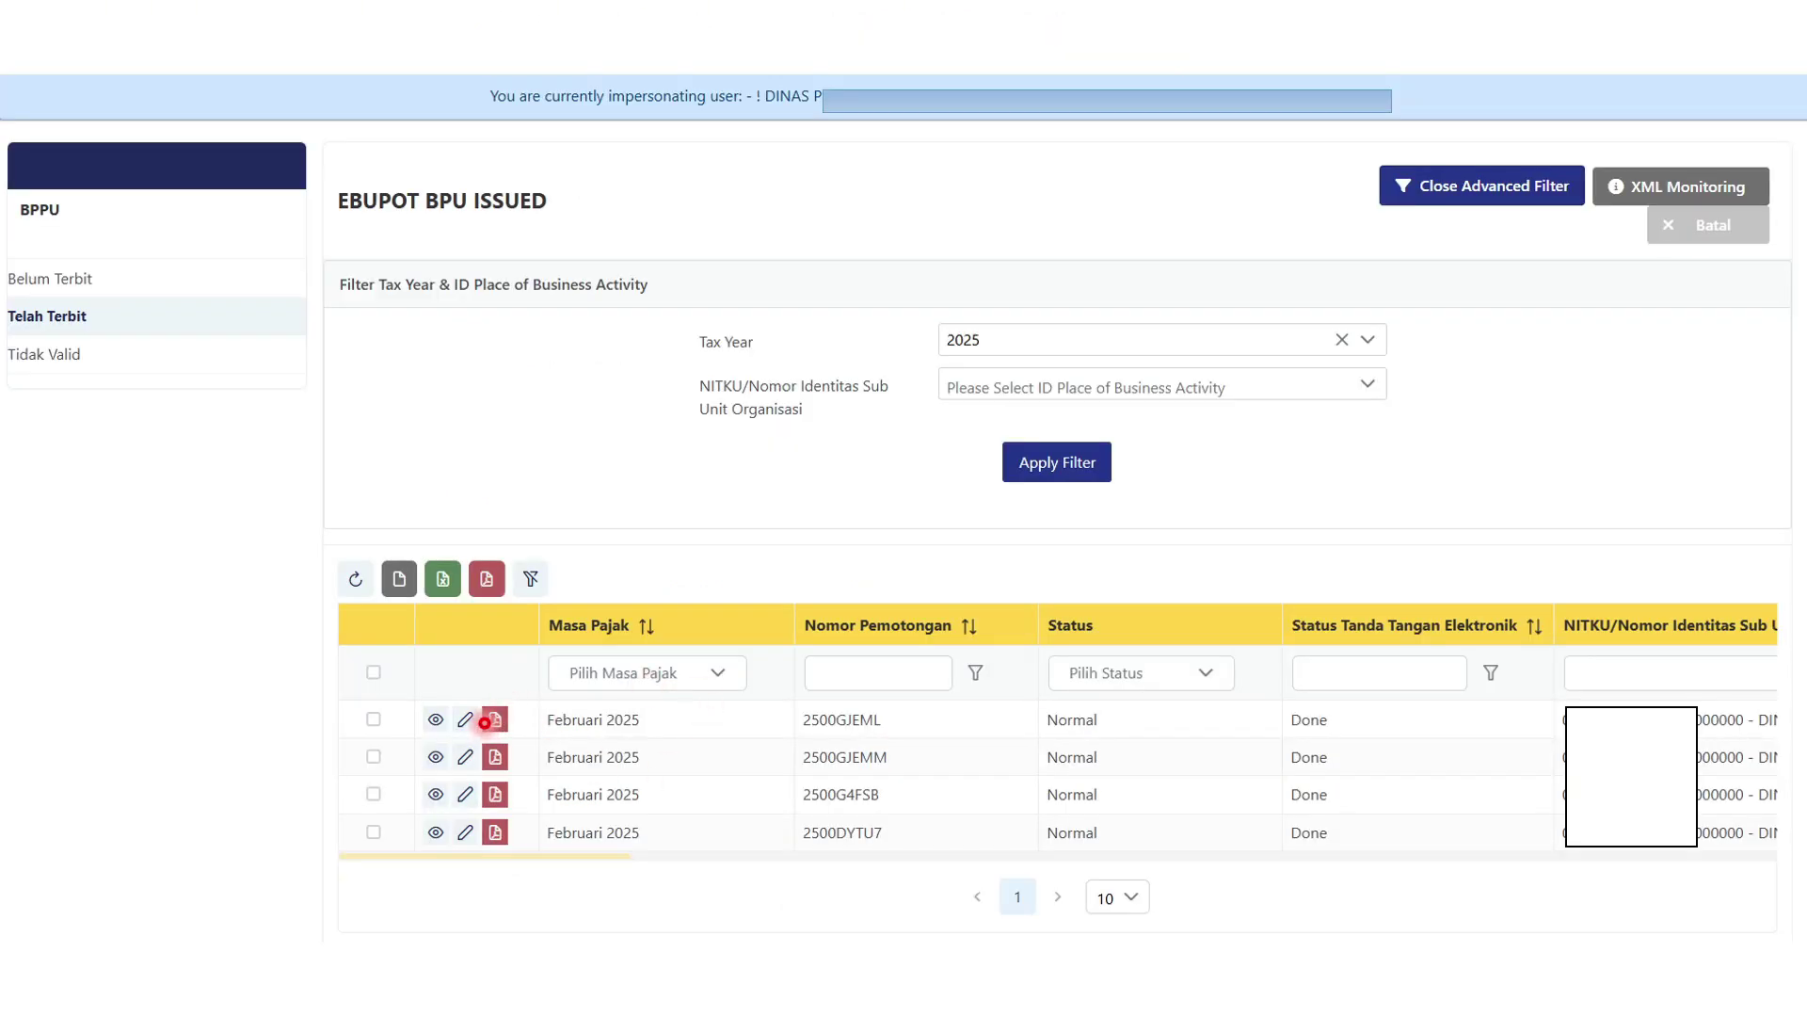
{"action": "left_click", "coordinate": [496, 720]}
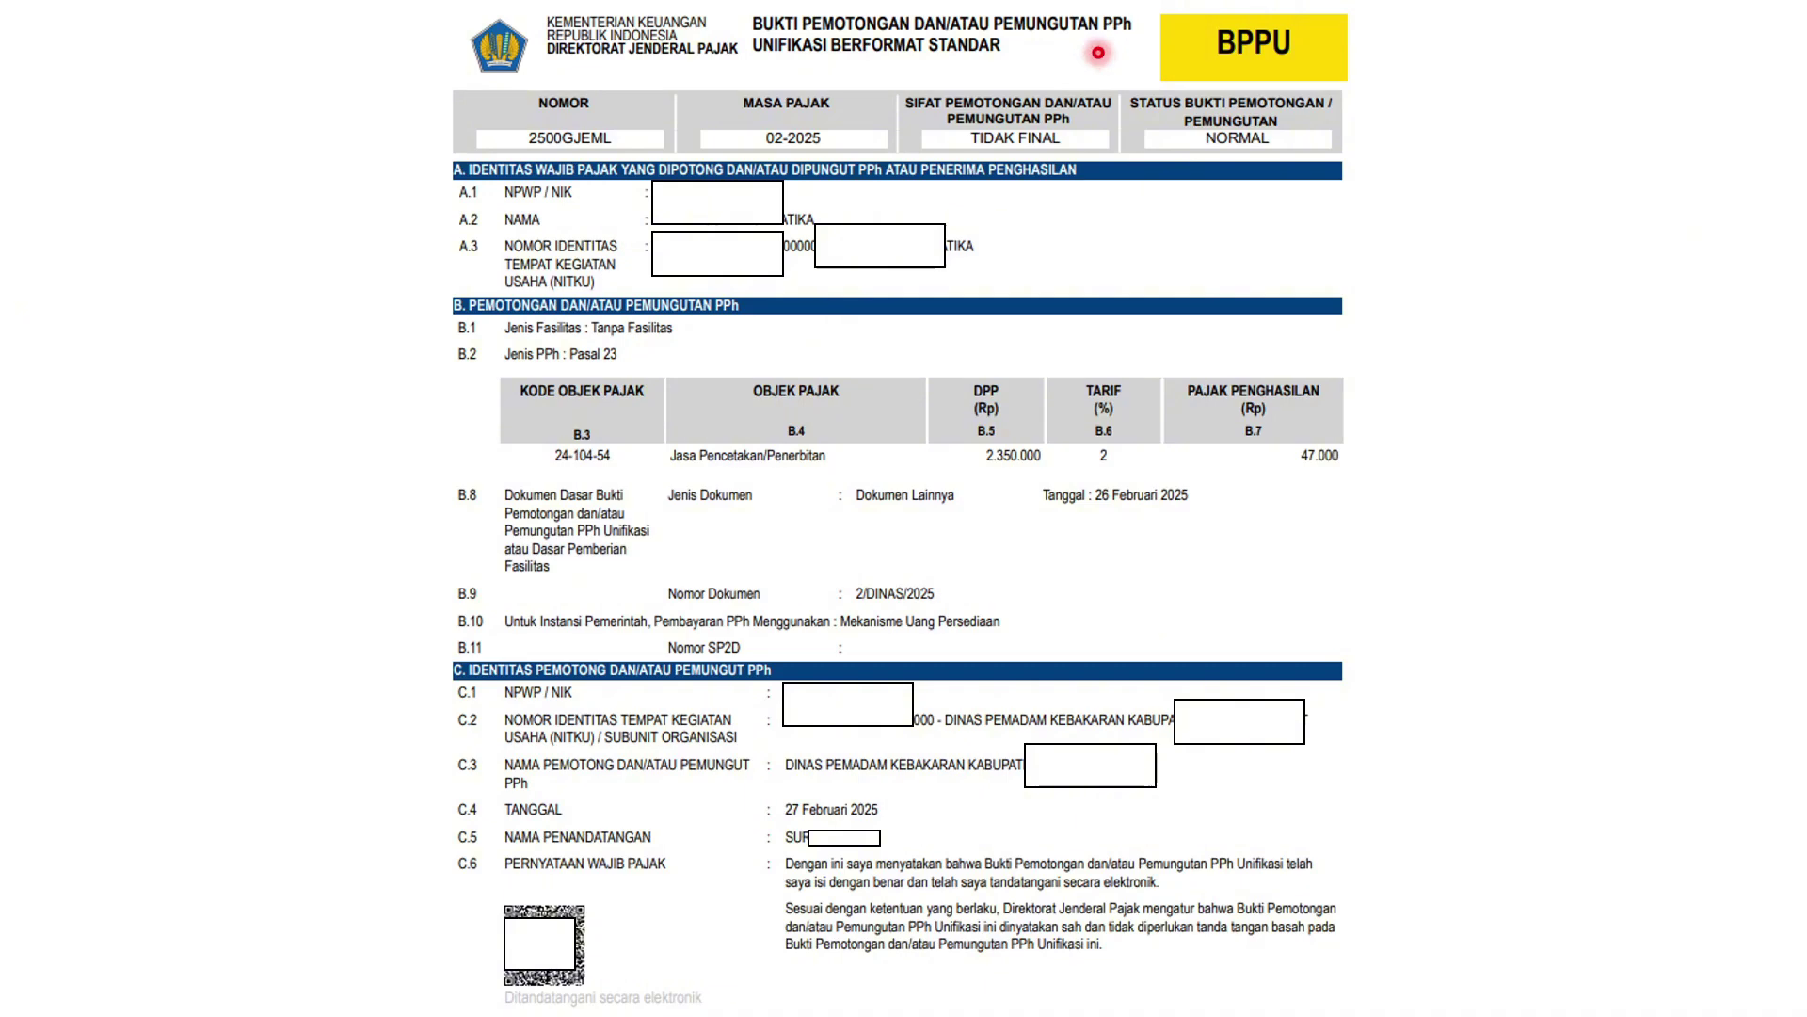
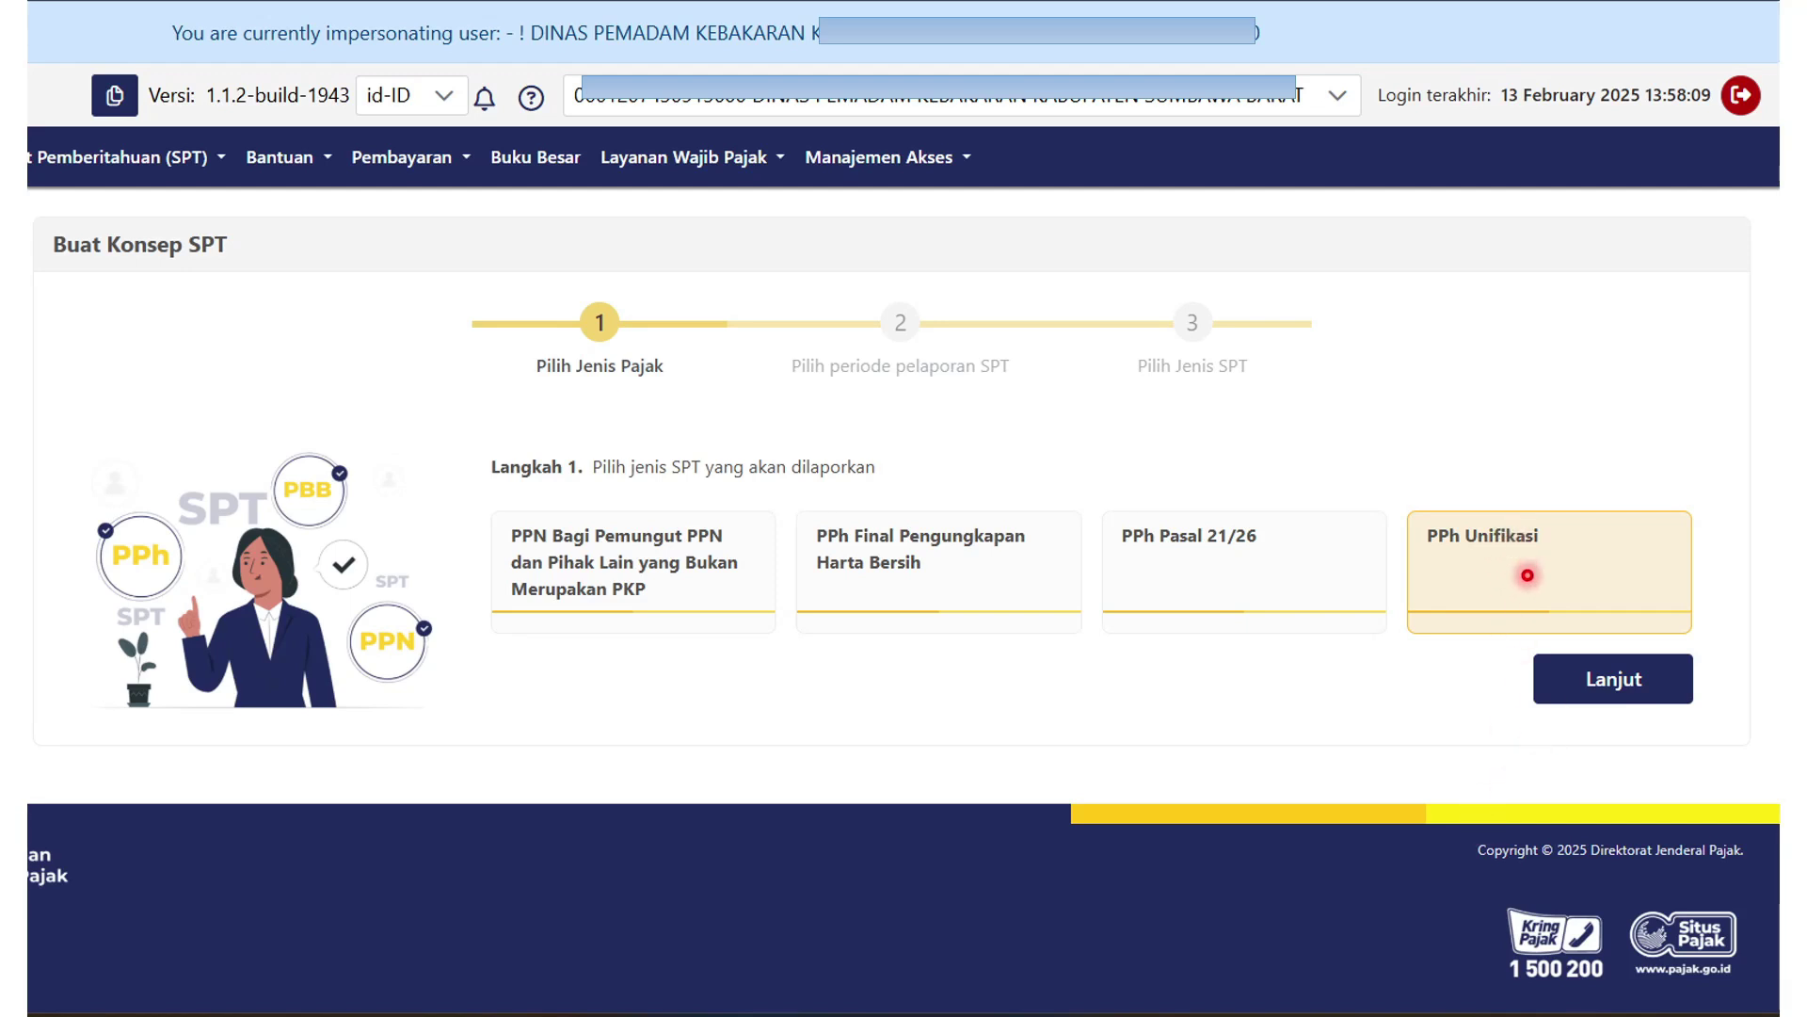
Create a Normal SPT Masa PPh Unifikasi draft for Februari 2025 and open it for editing.
{"action": "left_click", "coordinate": [1612, 679]}
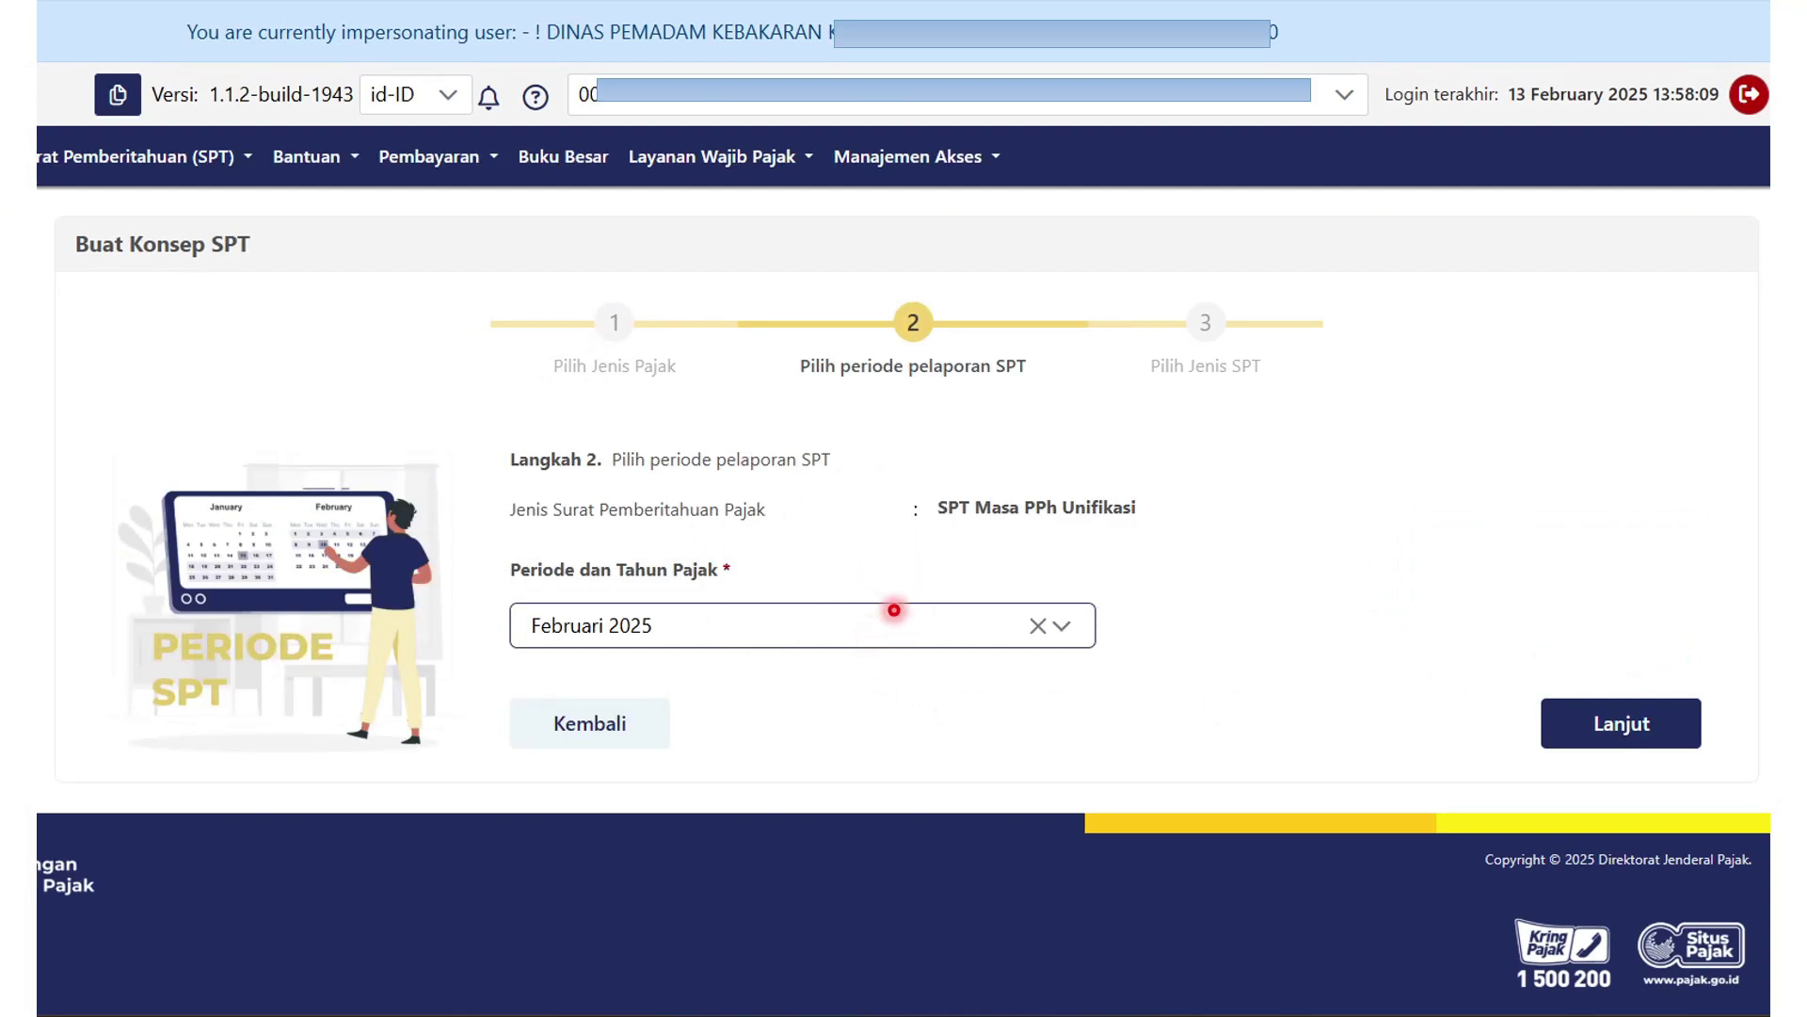
{"action": "left_click", "coordinate": [1646, 723]}
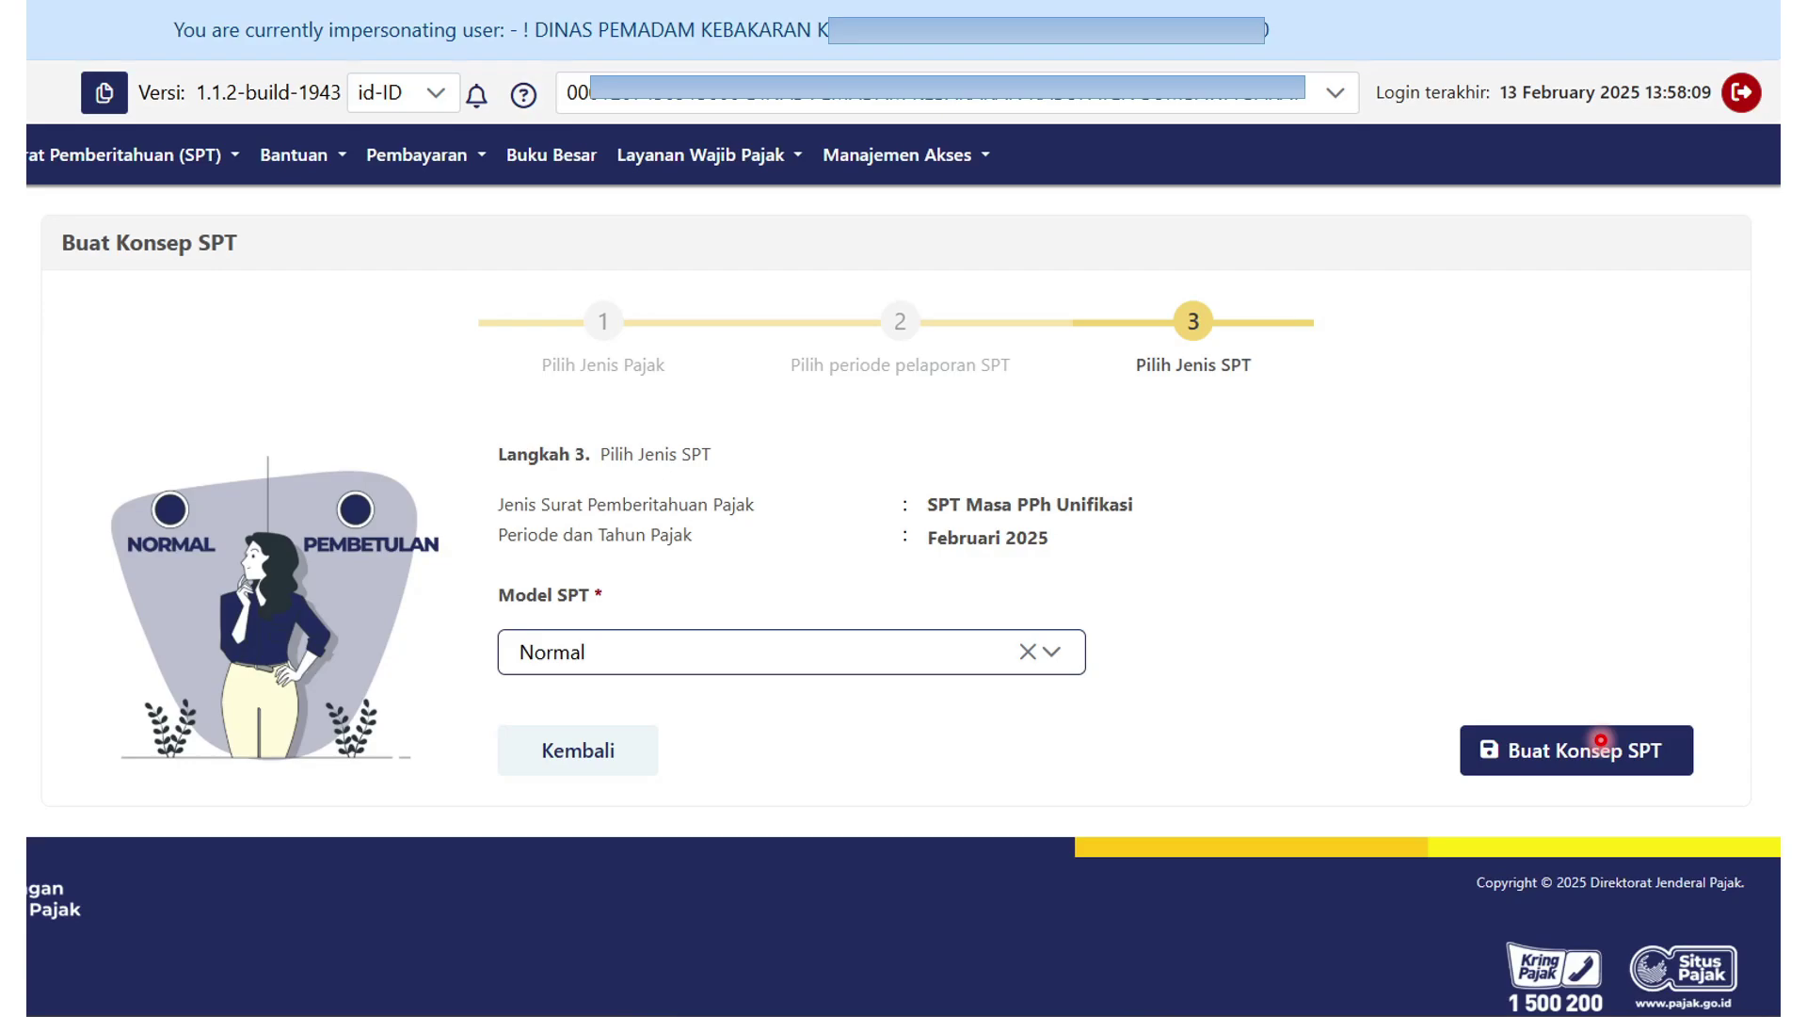
{"action": "left_click", "coordinate": [1600, 740]}
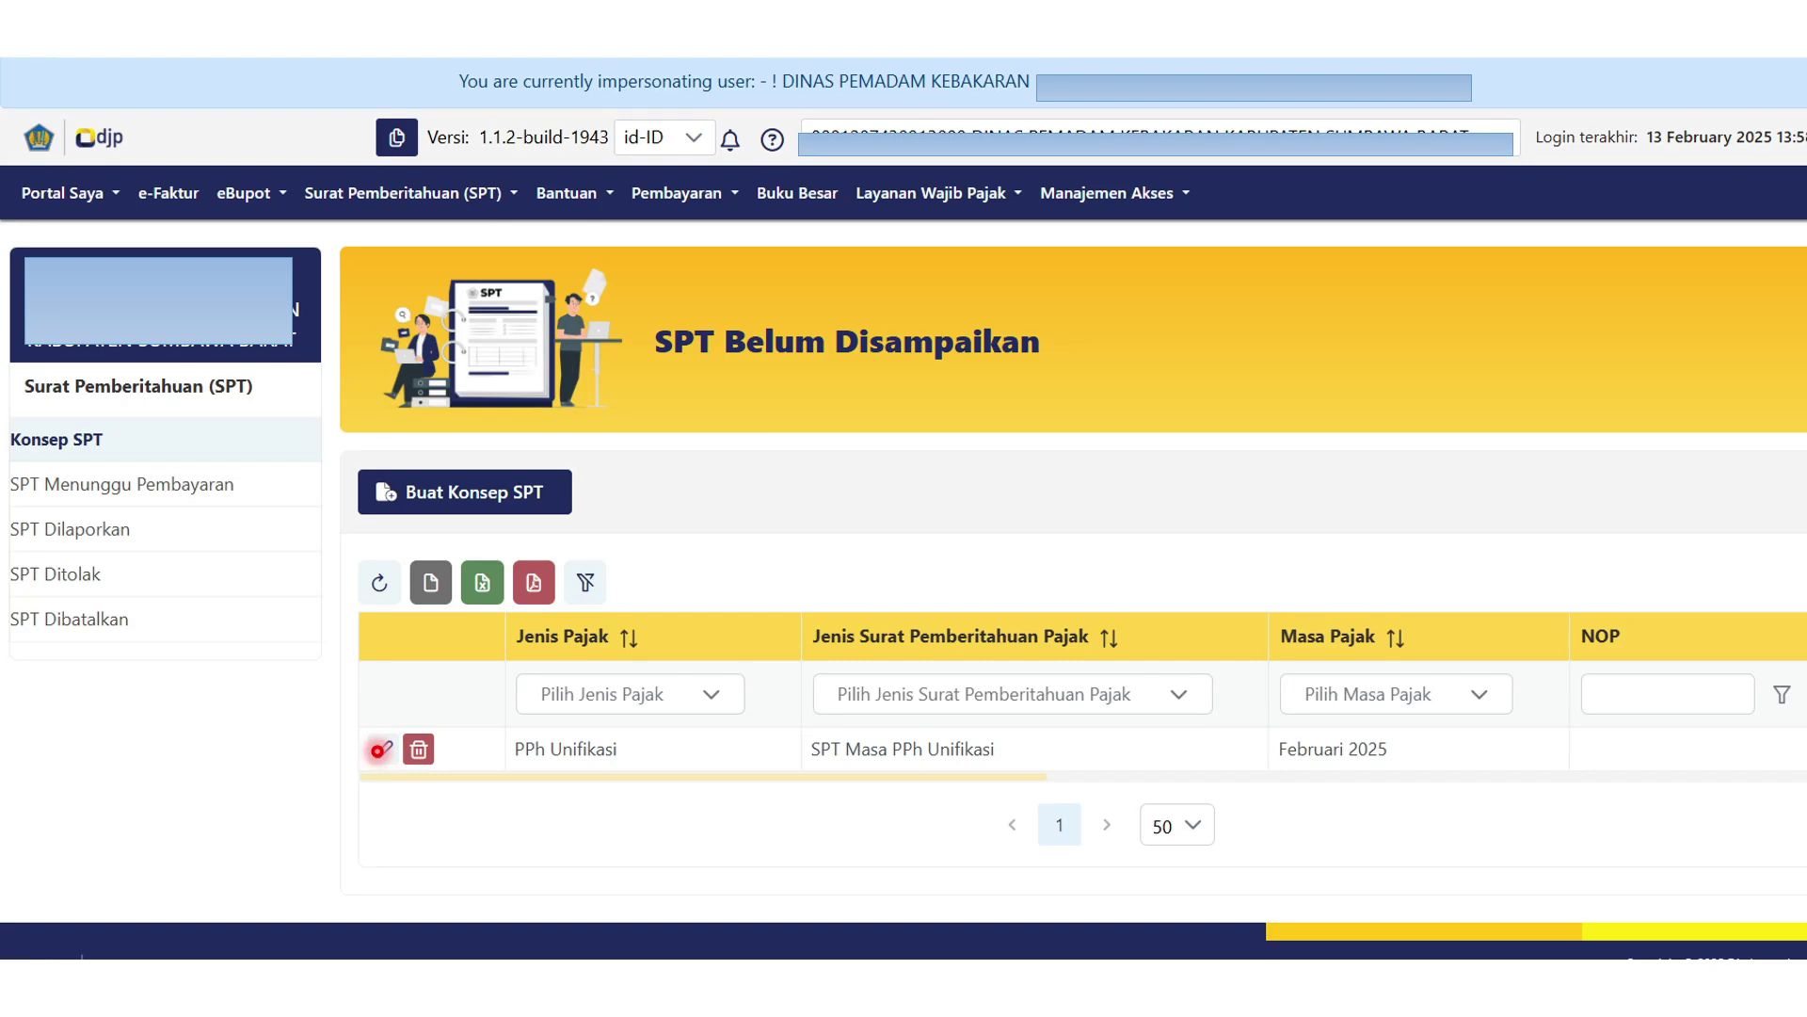
{"action": "left_click", "coordinate": [383, 755]}
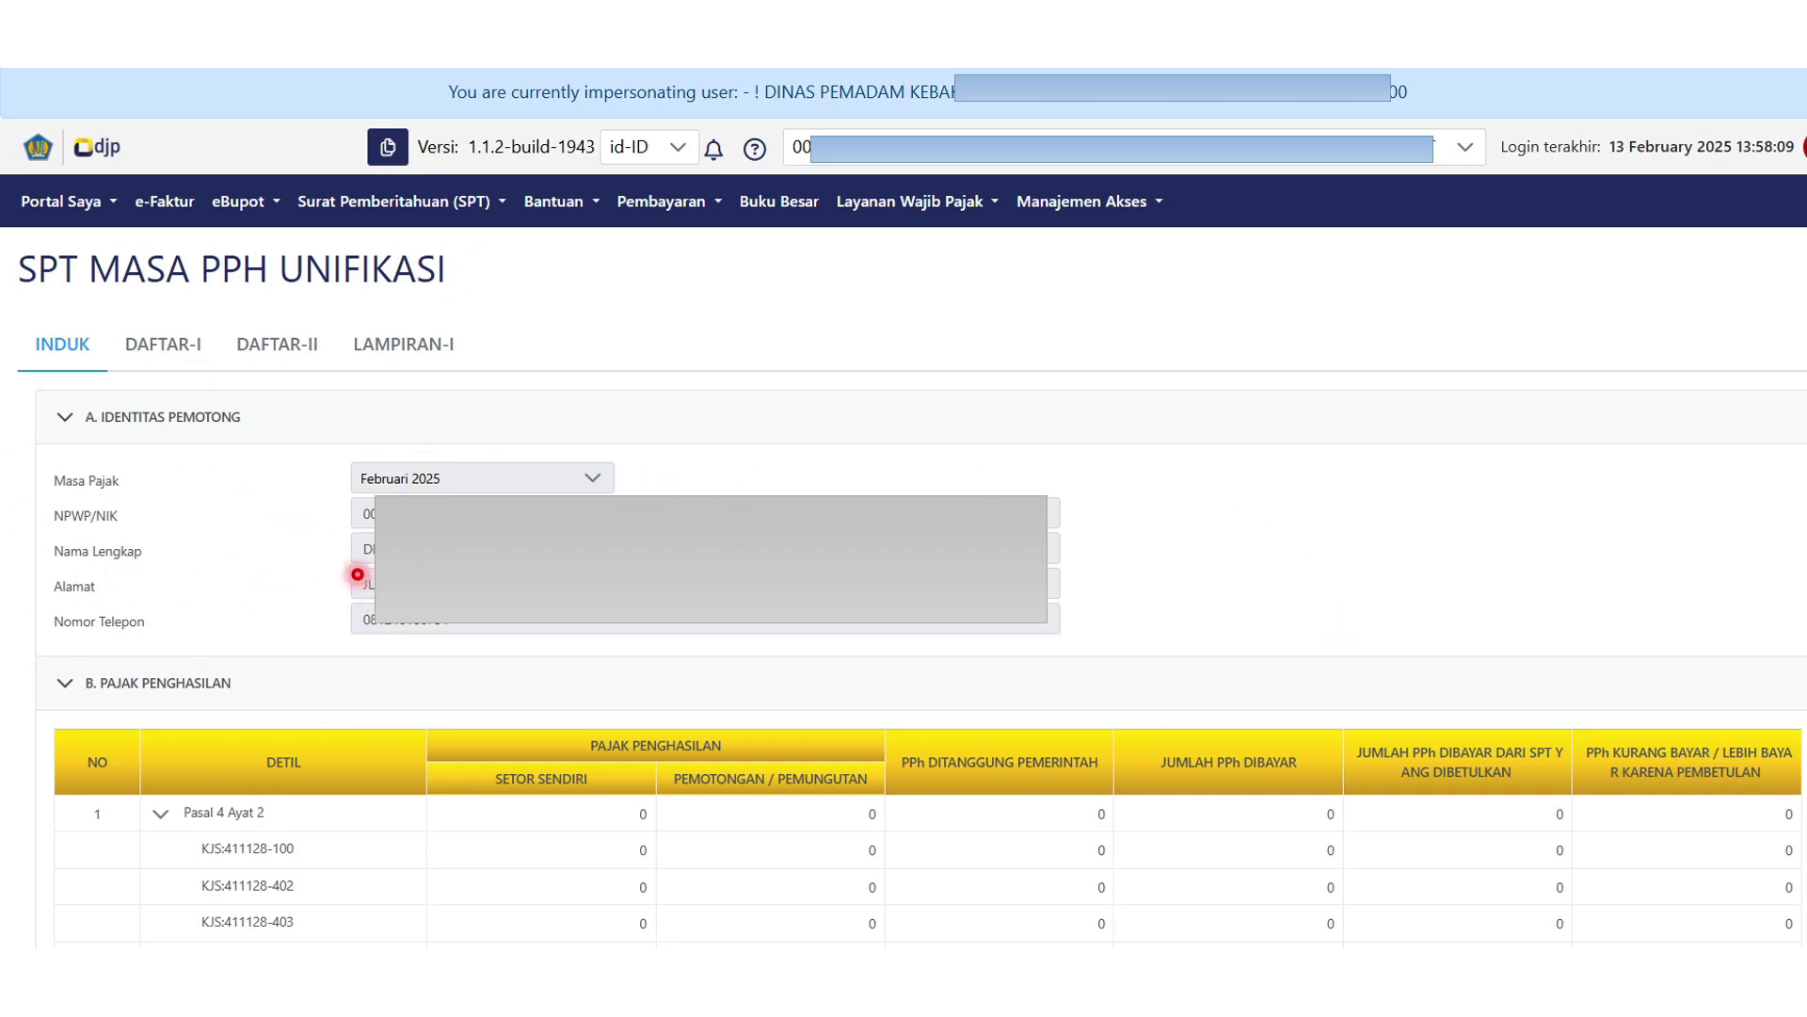
Scroll the PPh Unifikasi draft down to the declaration in section C.
{"action": "scroll", "coordinate": [301, 810], "scroll_direction": "down", "scroll_amount": 5}
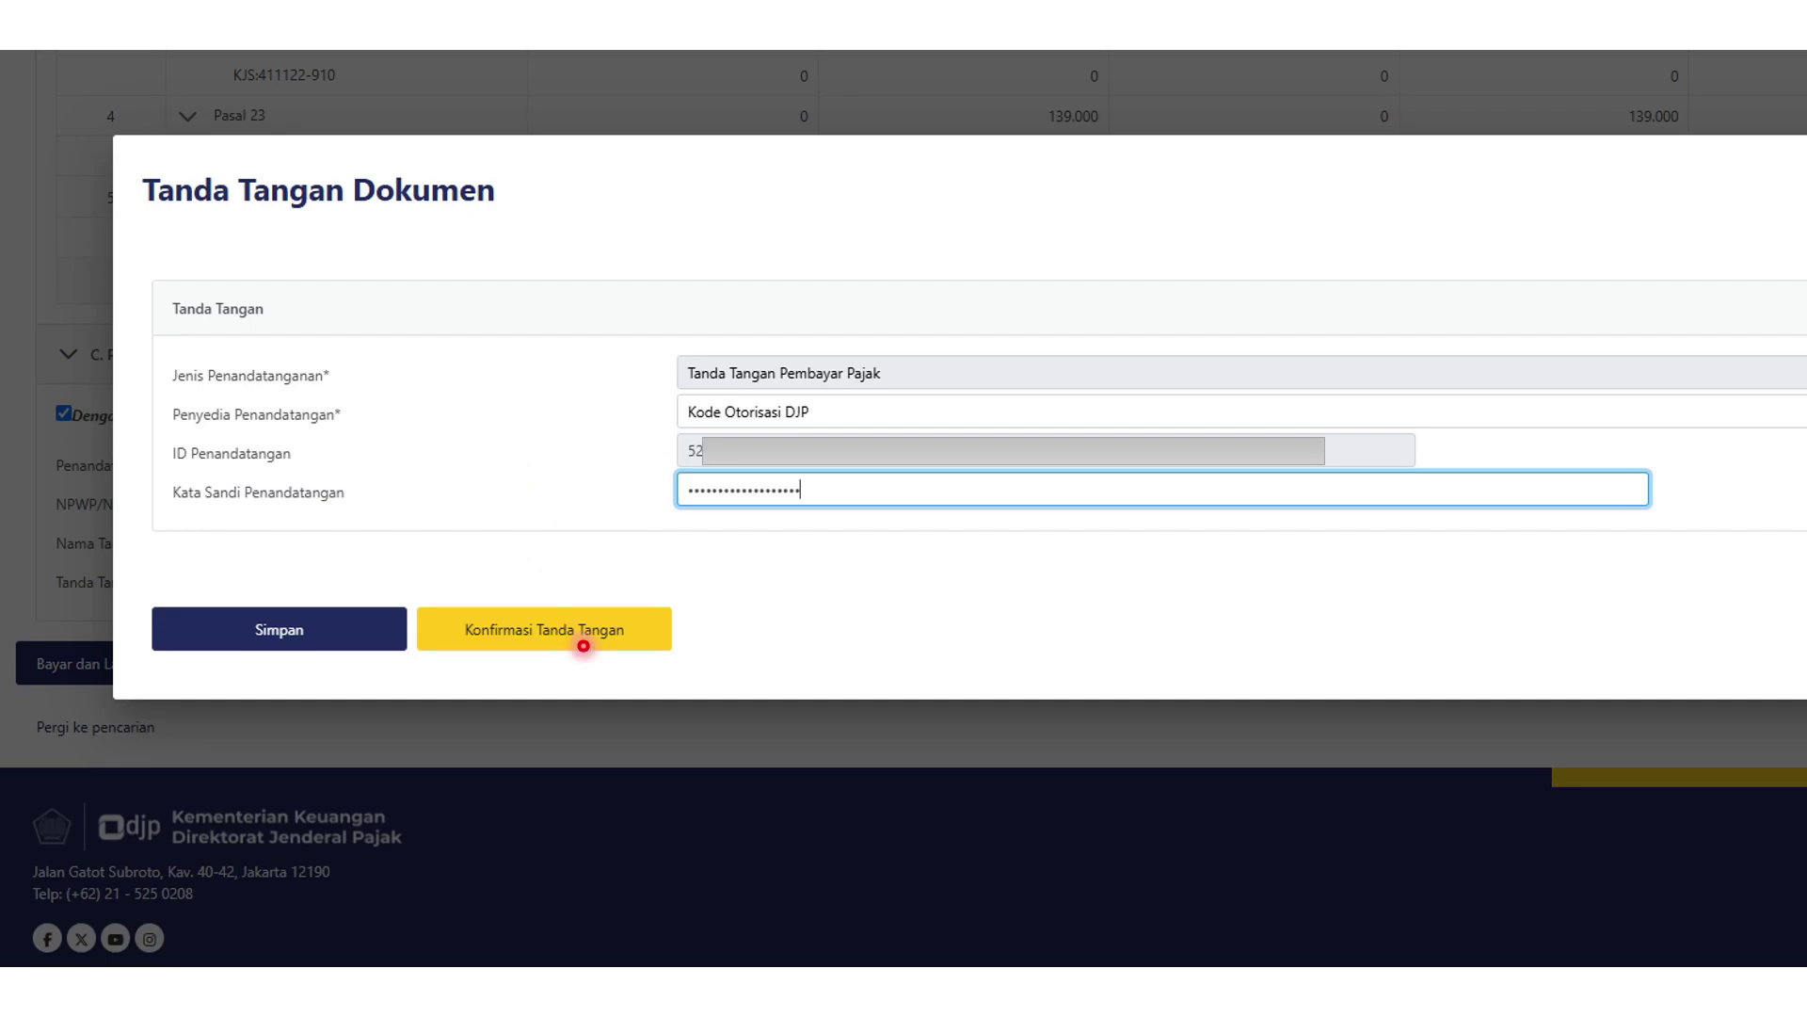
Confirm the electronic signature to submit the February 2025 PPh Unifikasi return.
{"action": "left_click", "coordinate": [583, 646]}
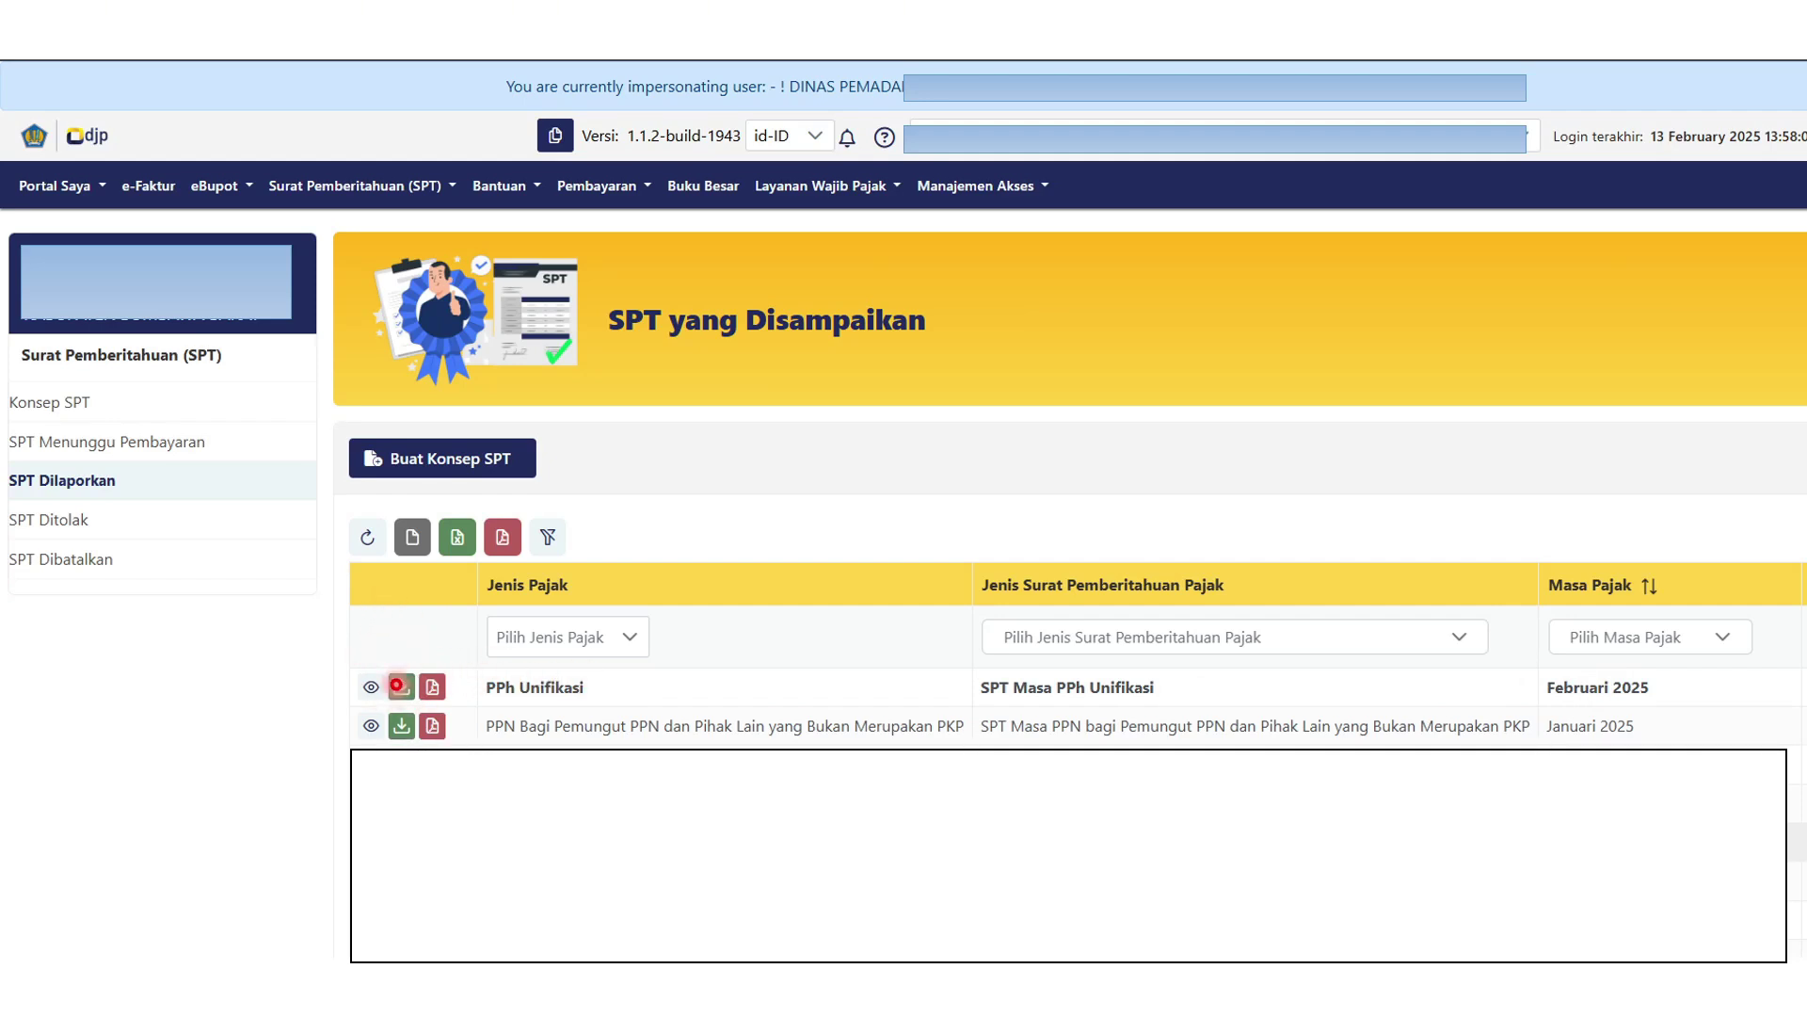
Download the reported February 2025 PPh Unifikasi return, then go to the tax-returns list.
{"action": "left_click", "coordinate": [402, 693]}
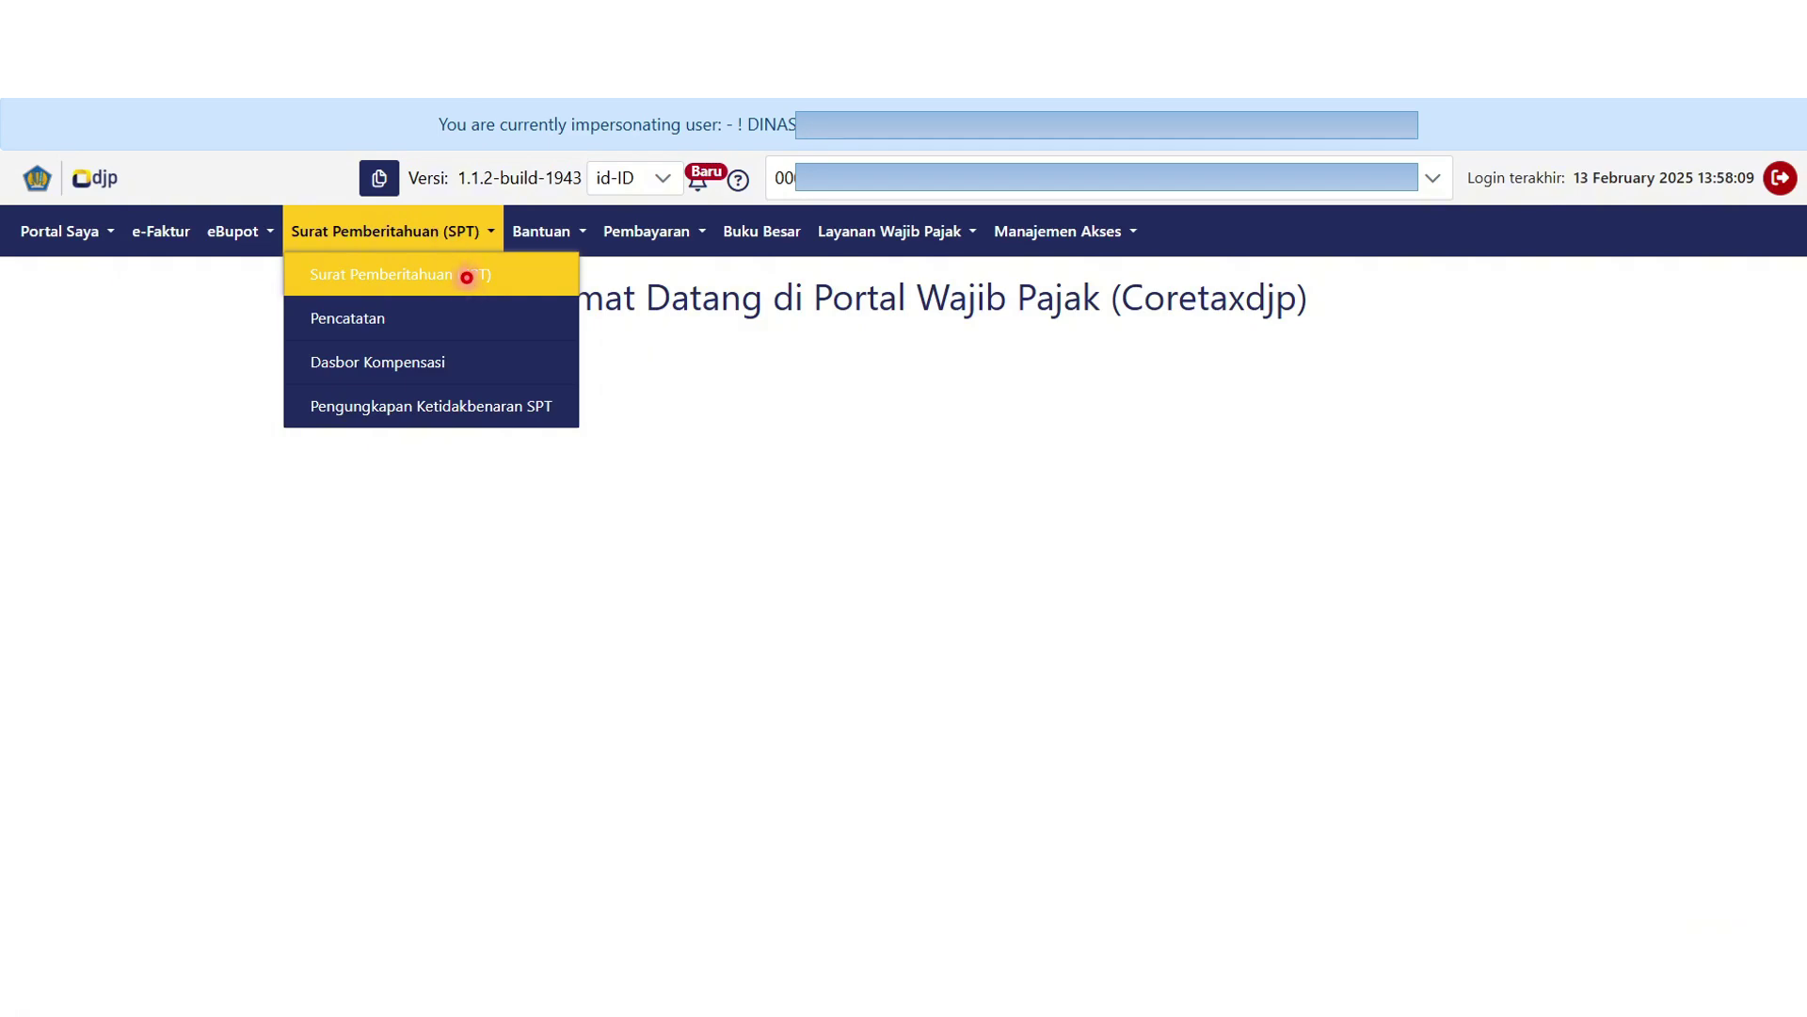
{"action": "left_click", "coordinate": [466, 277]}
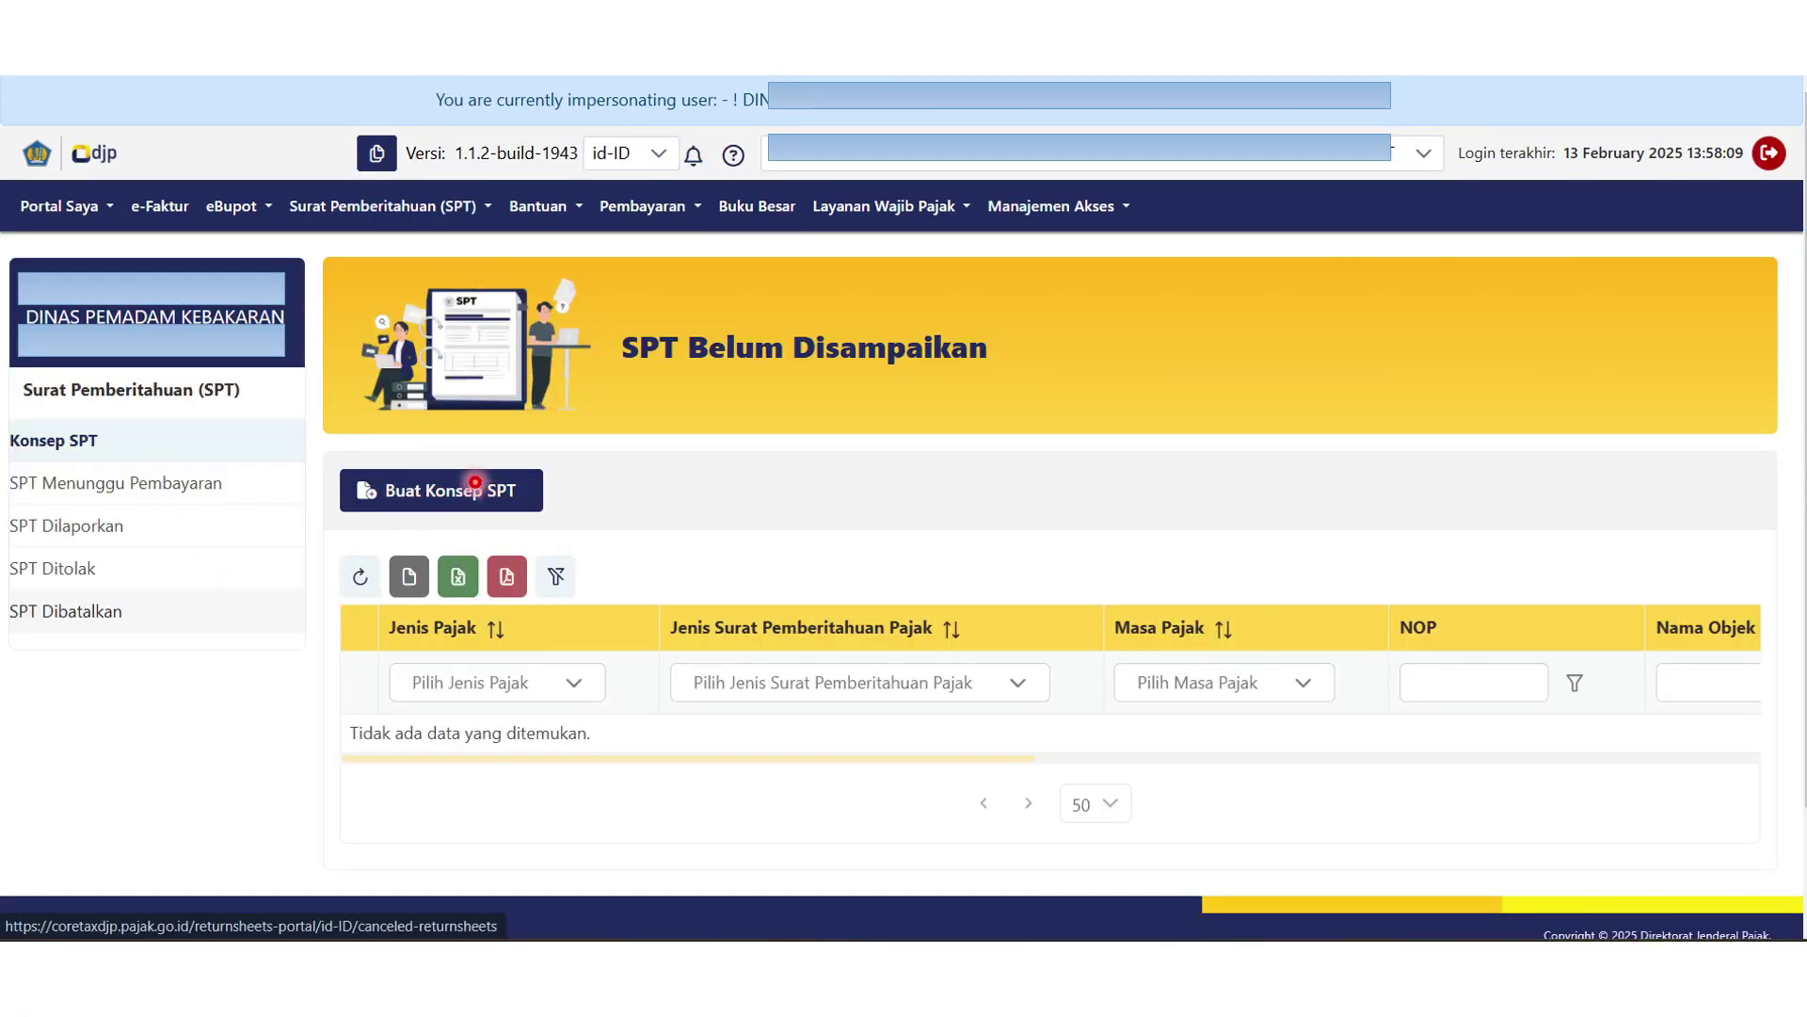
Create a Normal SPT Masa PPN Pemungut draft for the Februari 2025 period.
{"action": "left_click", "coordinate": [479, 492]}
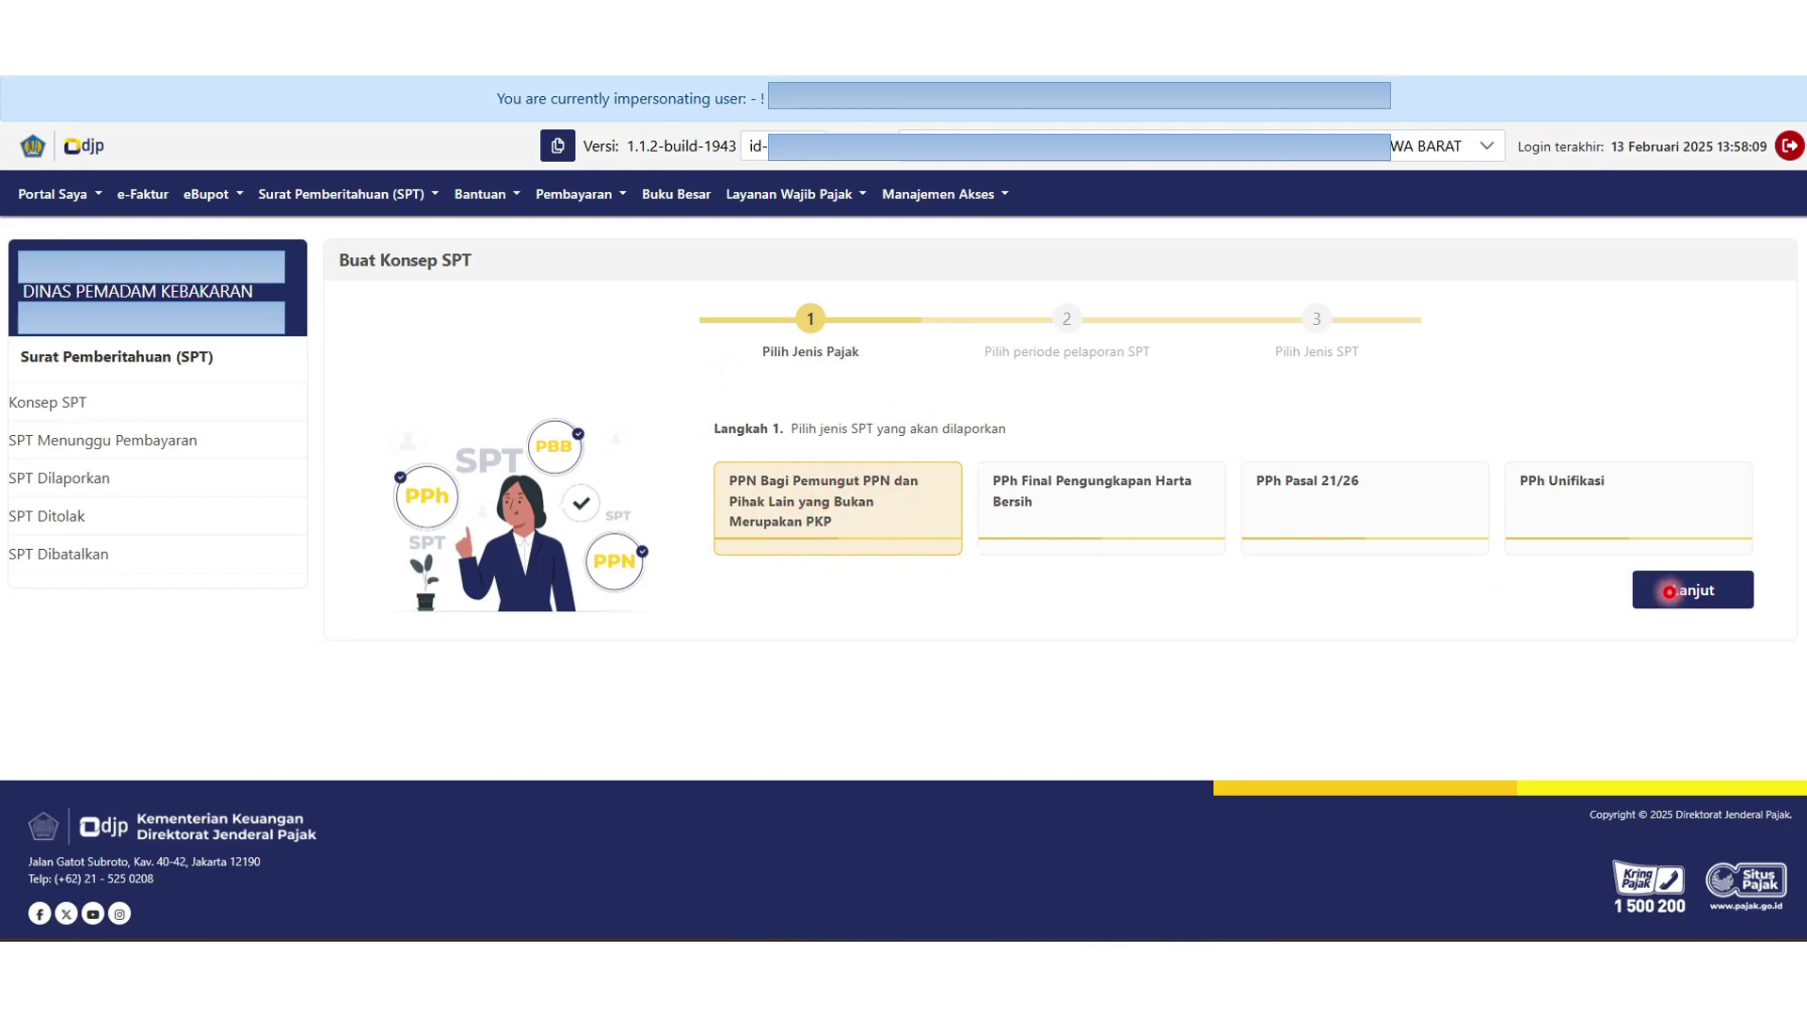
{"action": "left_click", "coordinate": [1669, 591]}
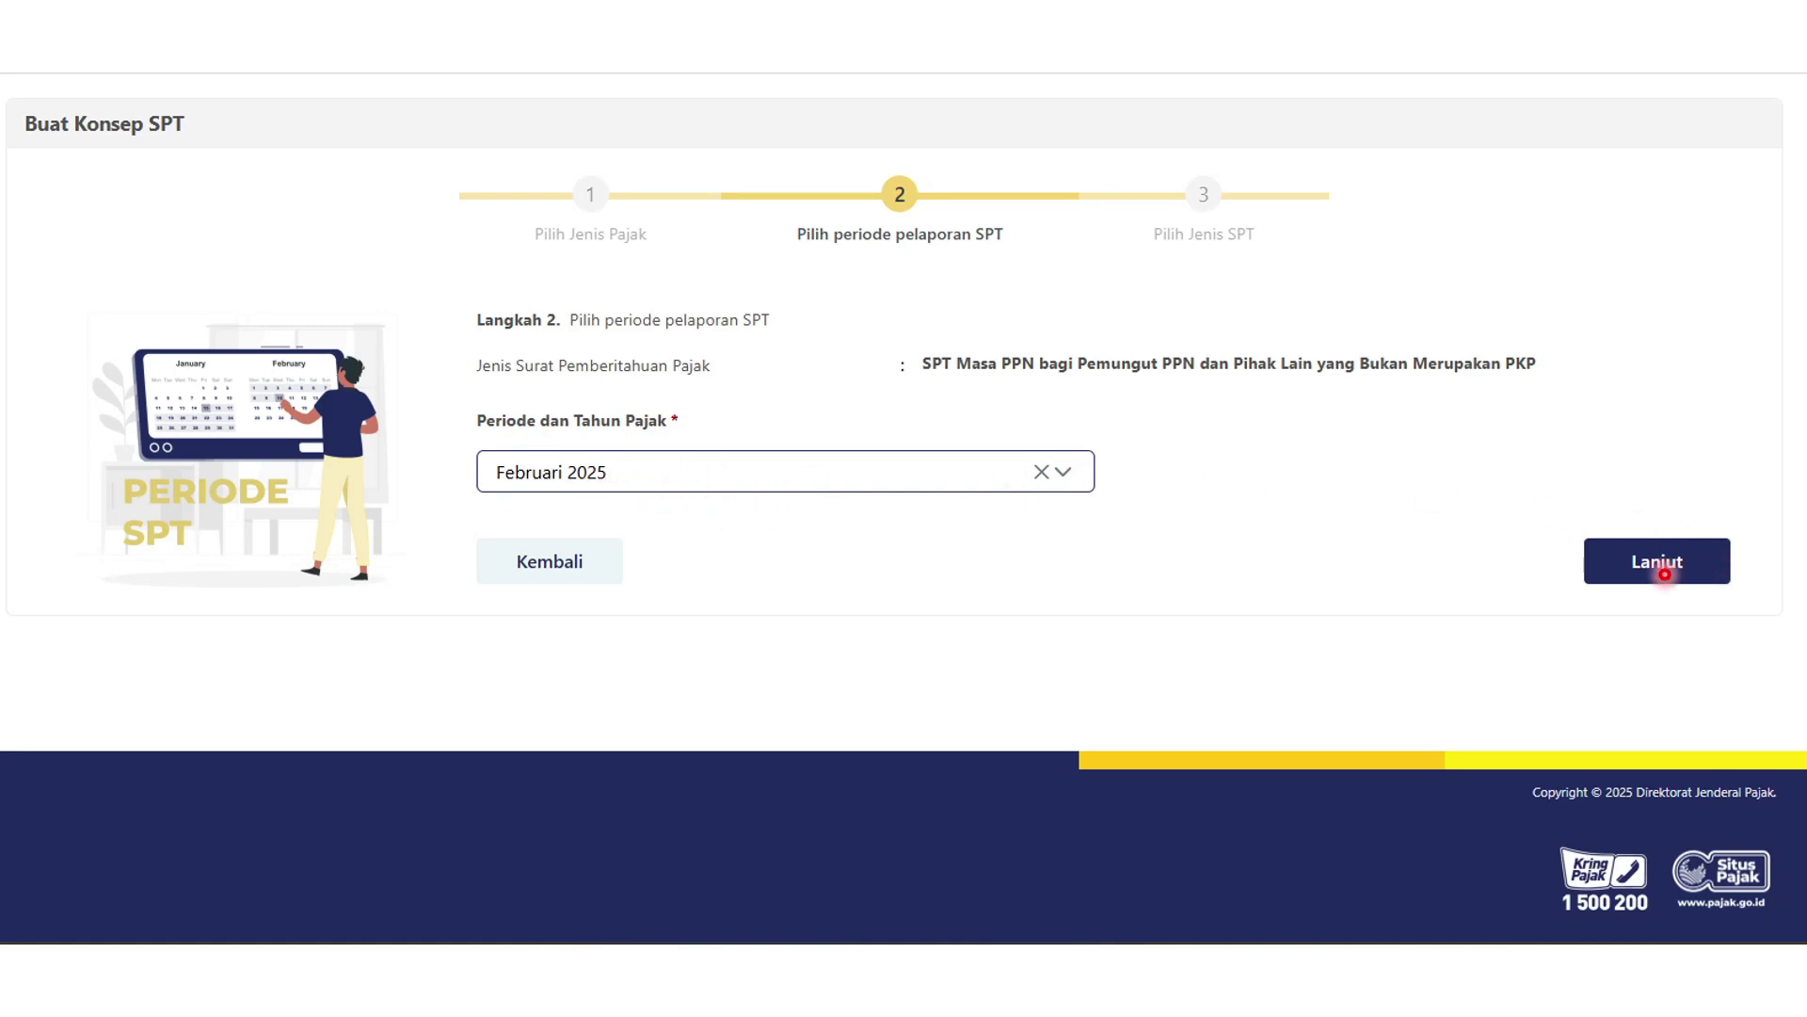
{"action": "left_click", "coordinate": [1675, 570]}
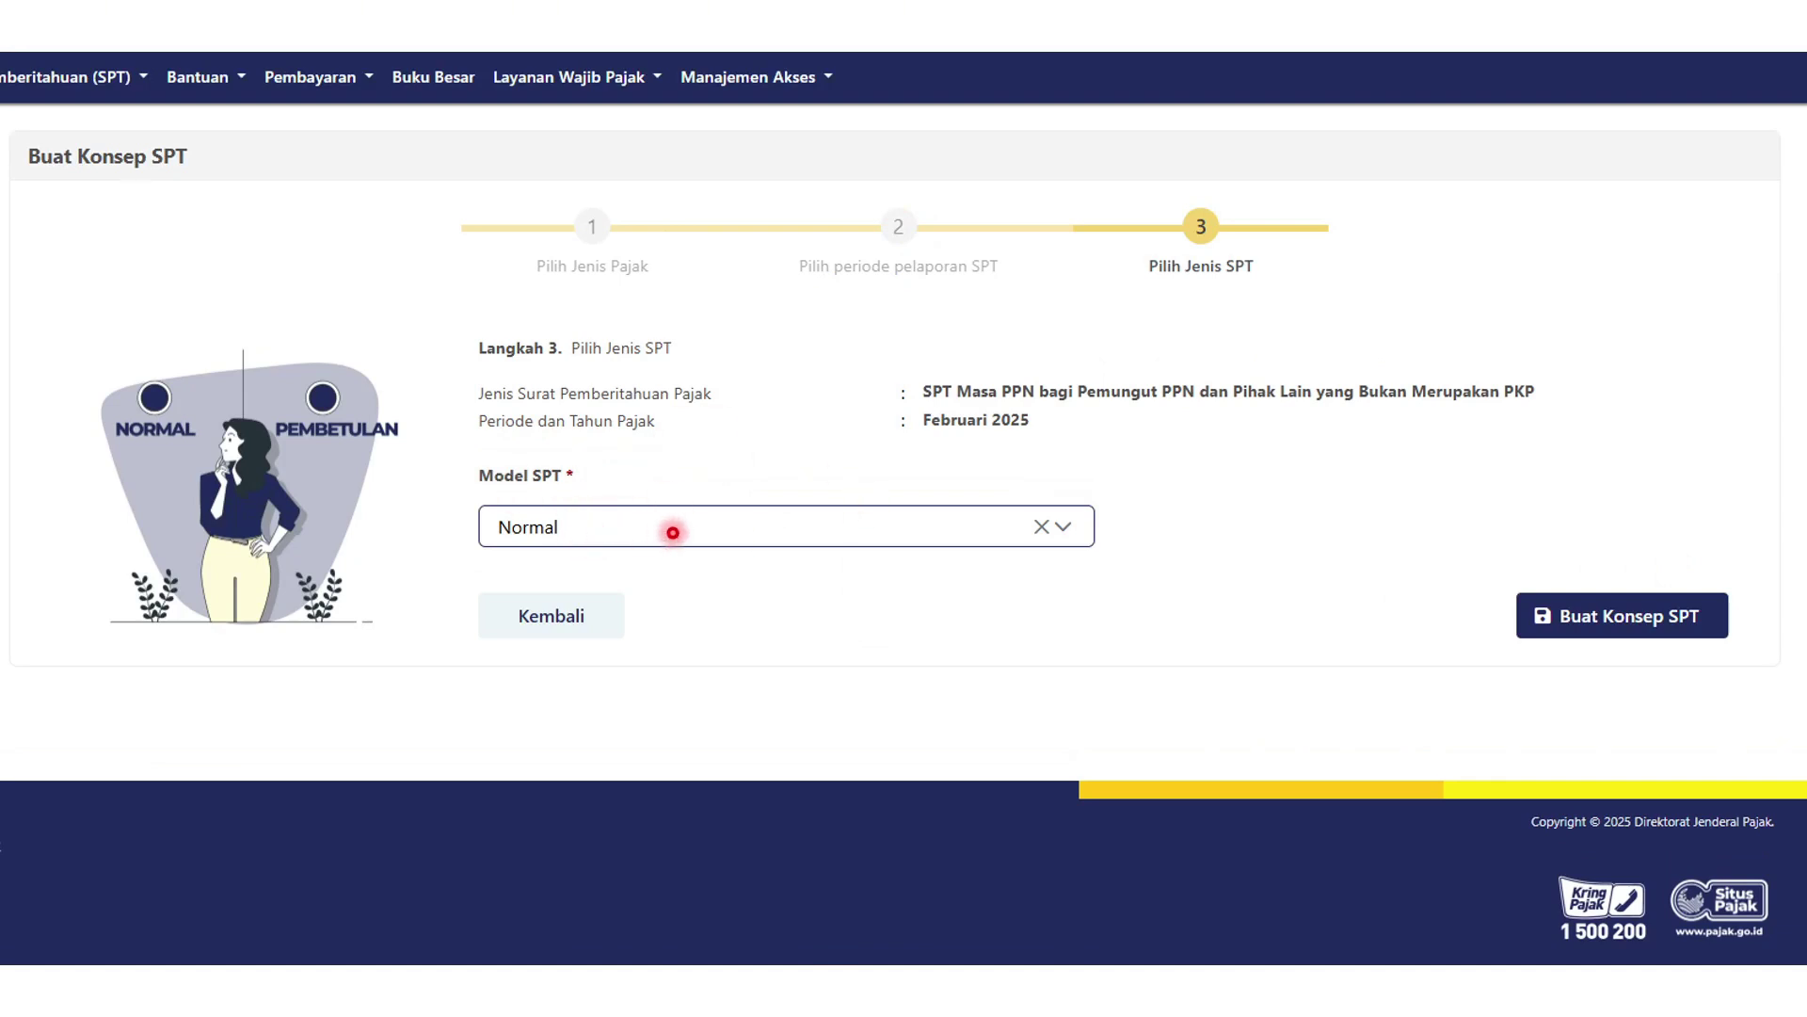
{"action": "left_click", "coordinate": [1695, 614]}
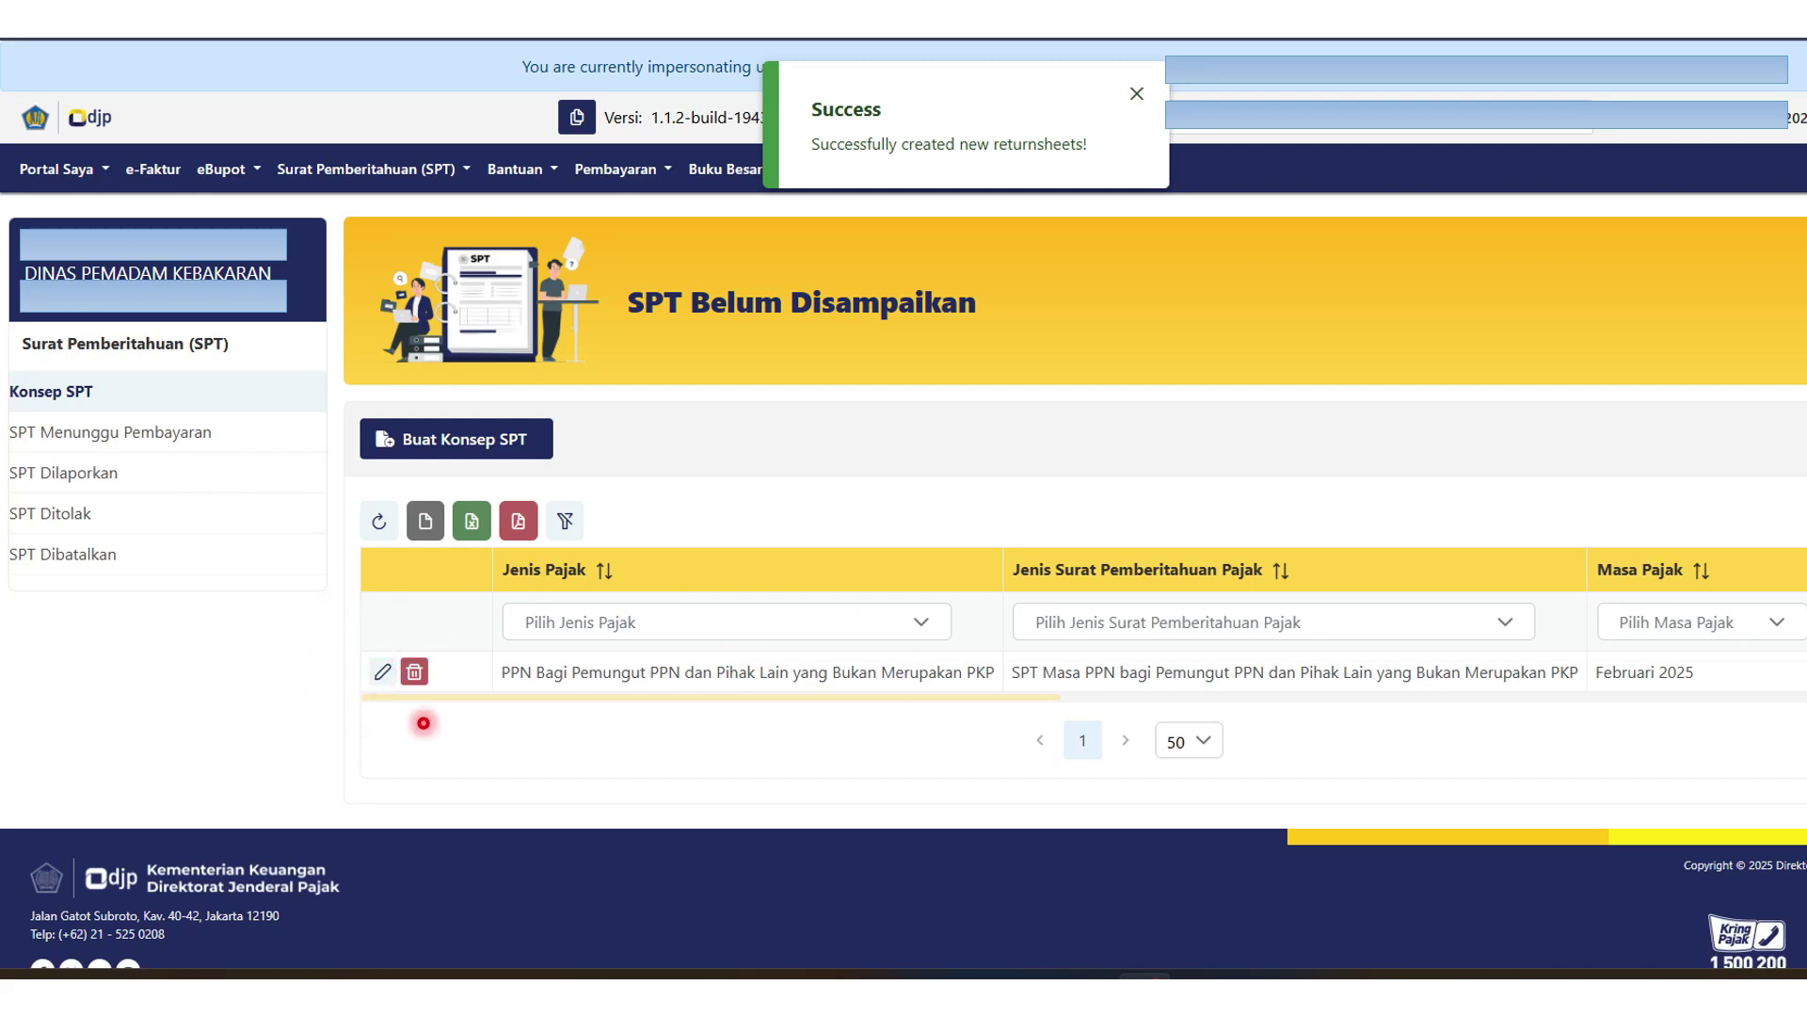
Open the February 2025 PPN collector draft, save it, and proceed to Bayar dan Lapor.
{"action": "left_click", "coordinate": [387, 678]}
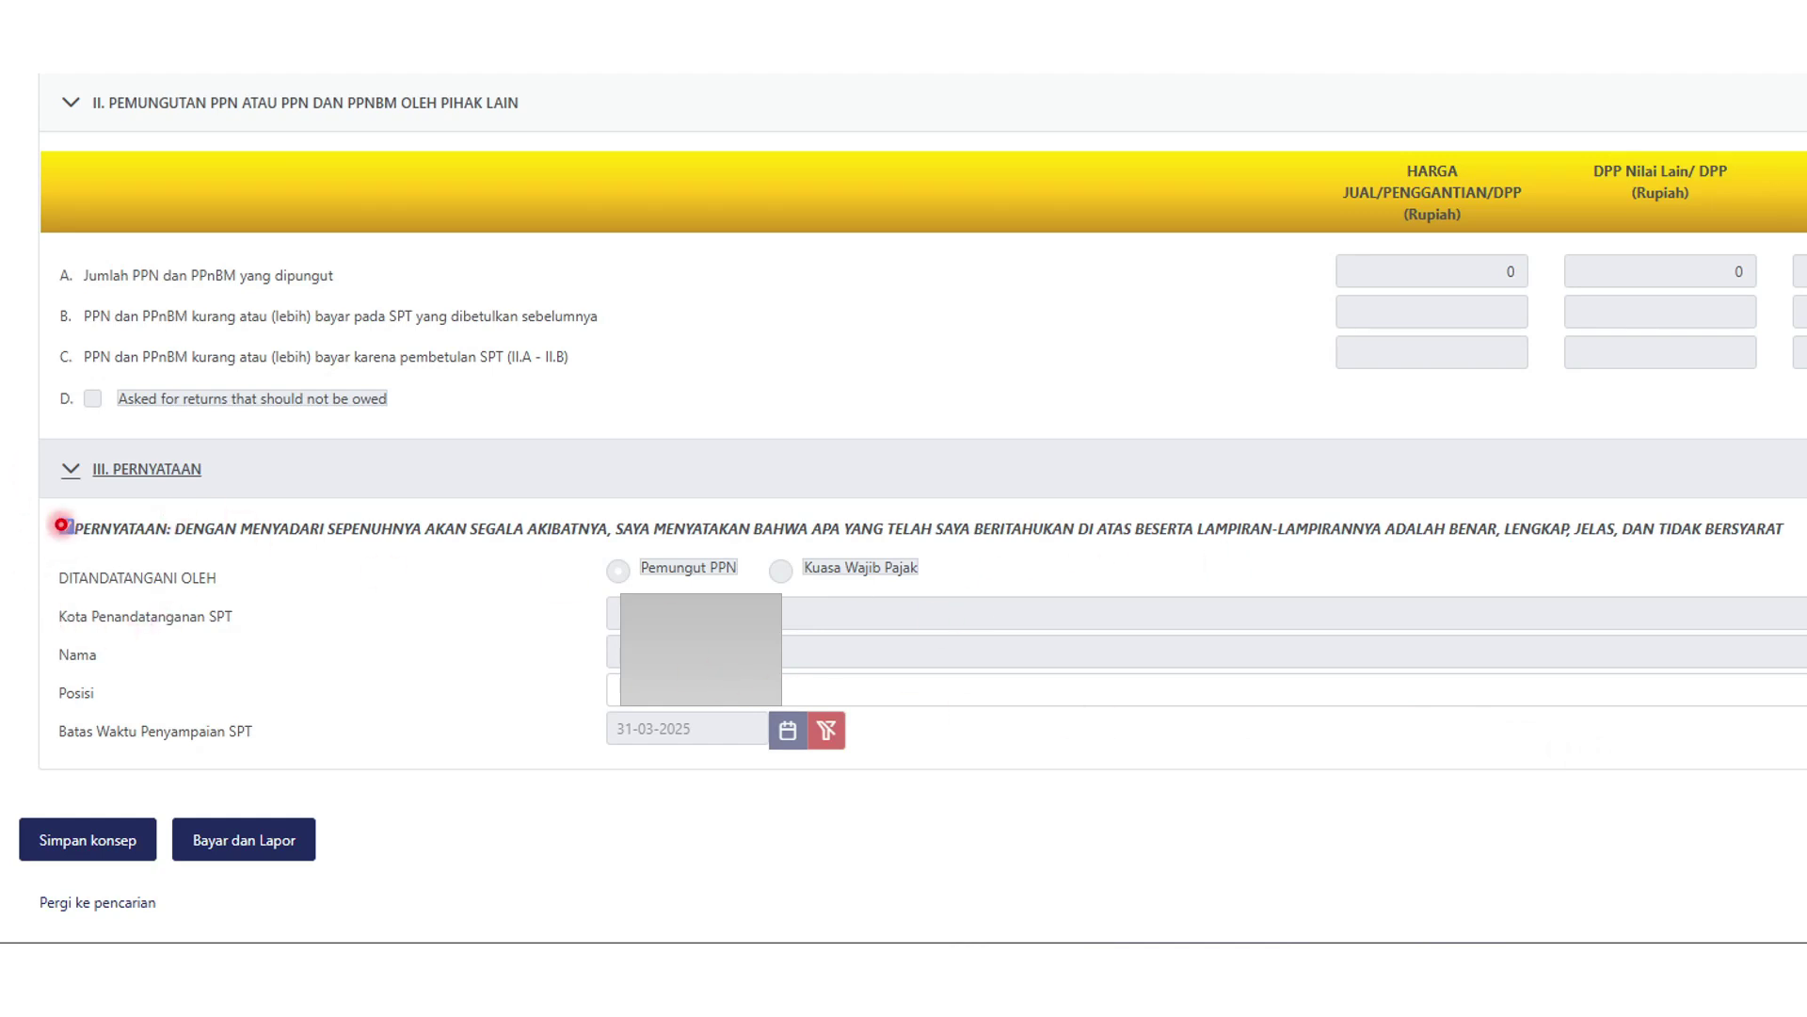
{"action": "left_click", "coordinate": [103, 843]}
{"action": "left_click", "coordinate": [282, 837]}
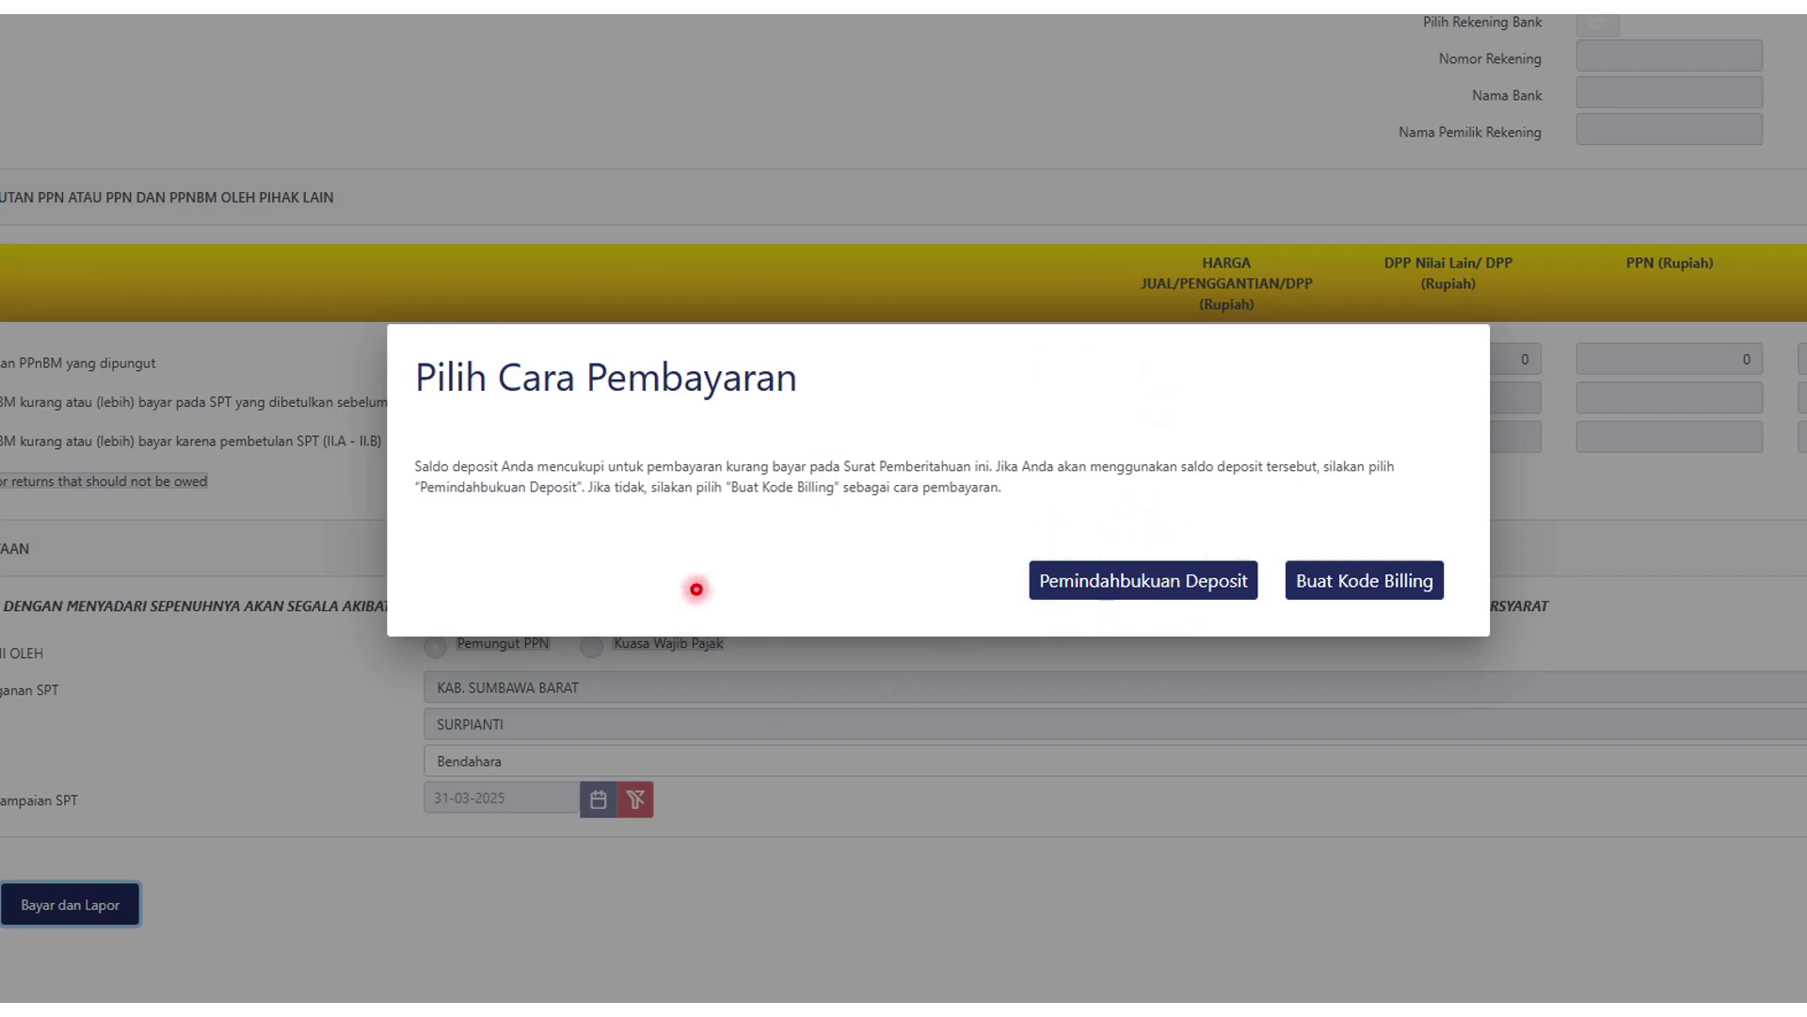
Pick the payment method and e-sign to submit the February 2025 PPN collector return.
{"action": "left_click", "coordinate": [1194, 582]}
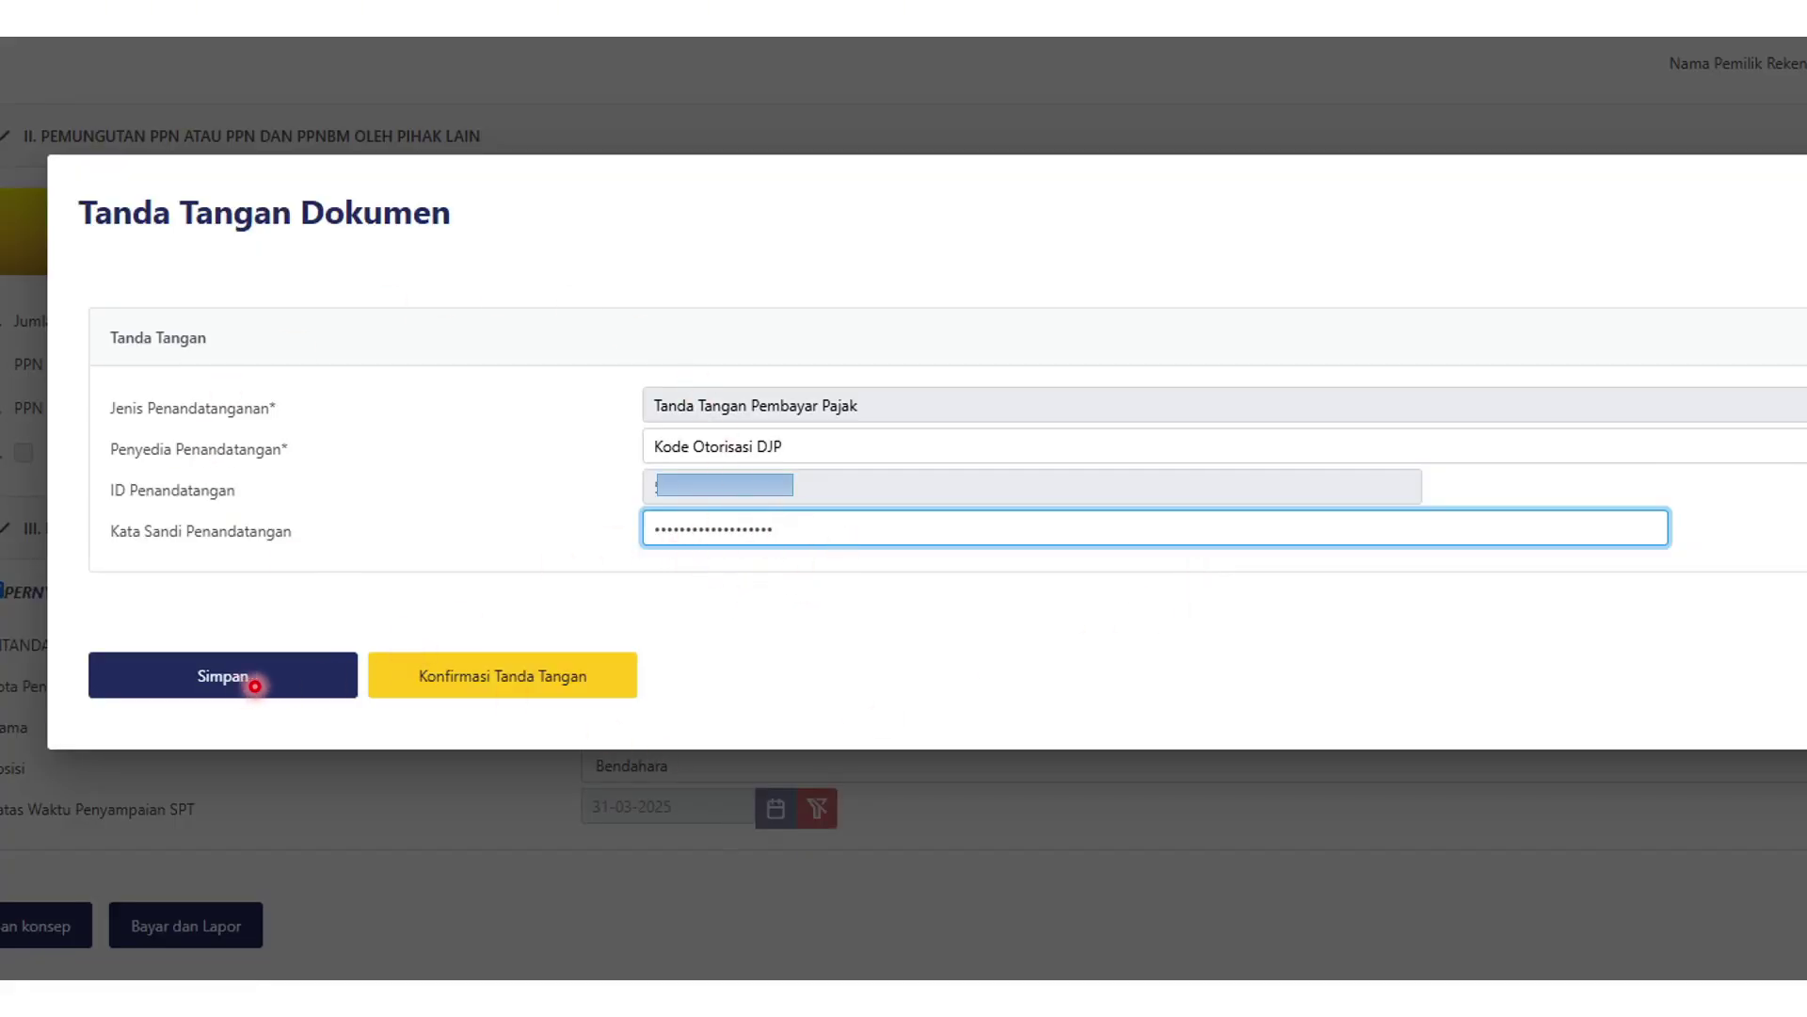
{"action": "left_click", "coordinate": [567, 687]}
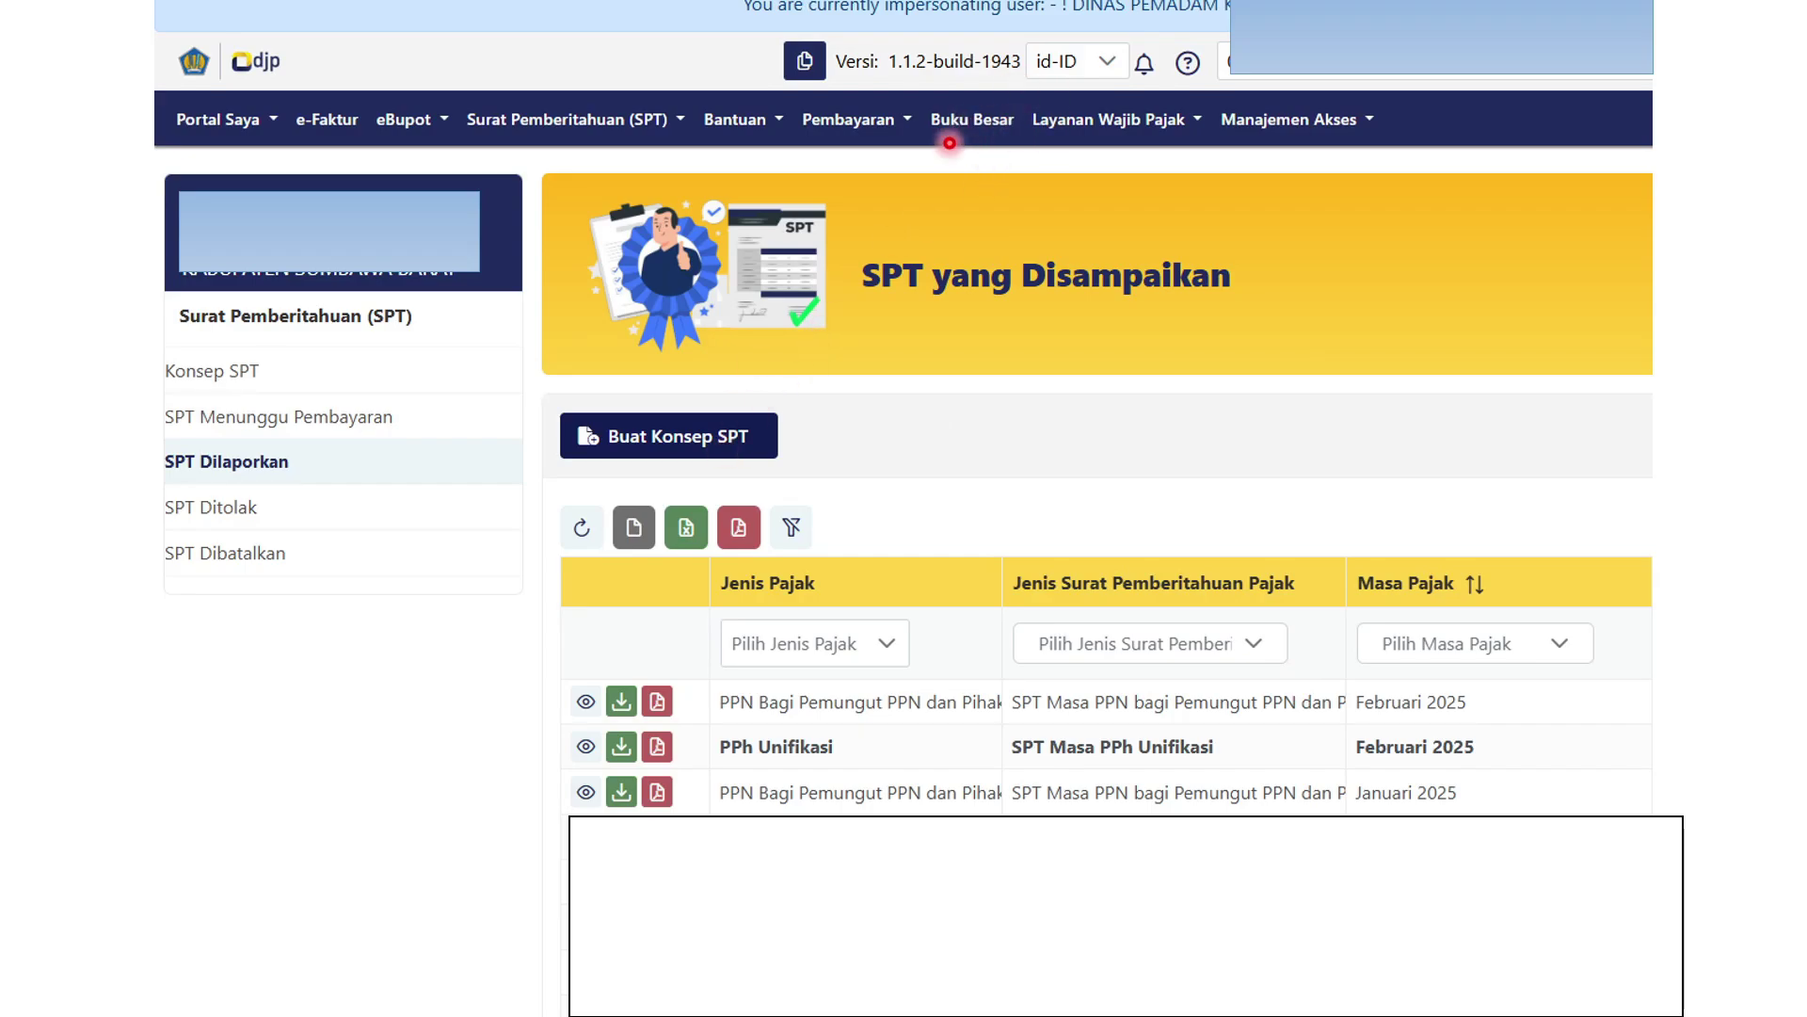
{"action": "left_click", "coordinate": [953, 136]}
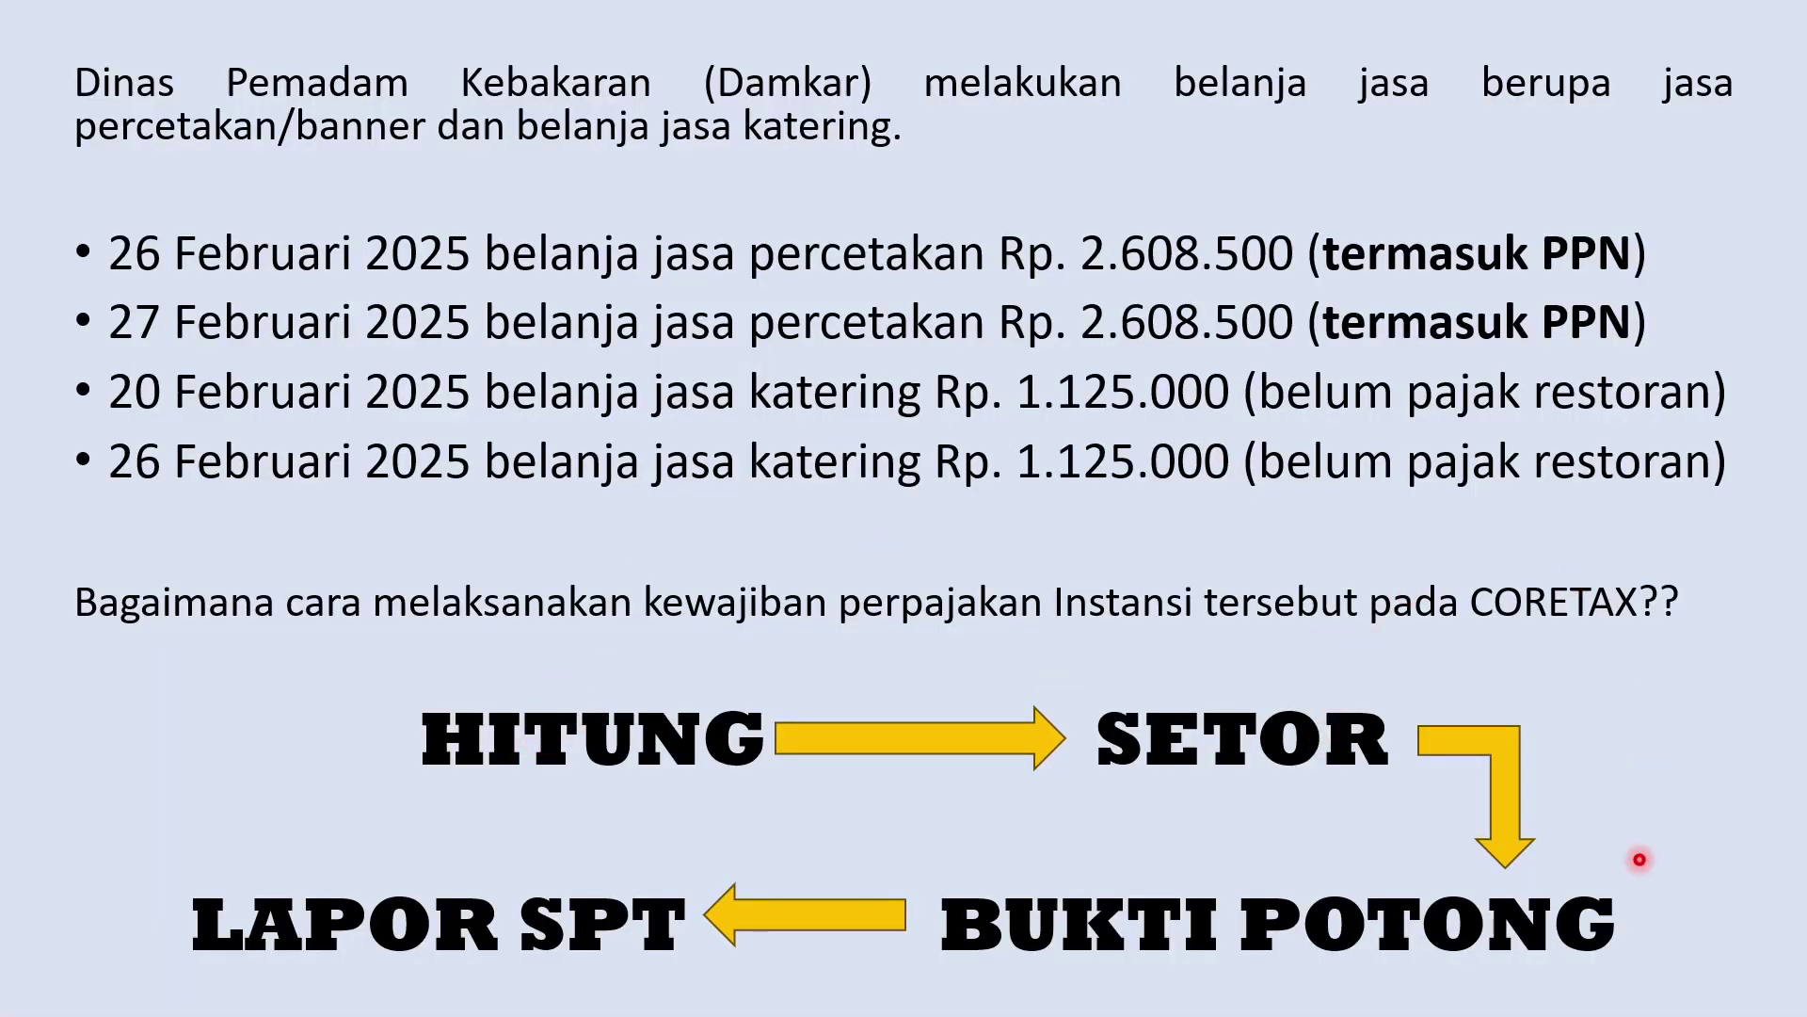
Step through the presentation to the Faktur Pajak slide showing PPN 258.500,00.
{"action": "left_click", "coordinate": [751, 674]}
{"action": "left_click", "coordinate": [758, 674]}
{"action": "key", "text": "Left"}
{"action": "key", "text": "Left"}
{"action": "key", "text": "Left"}
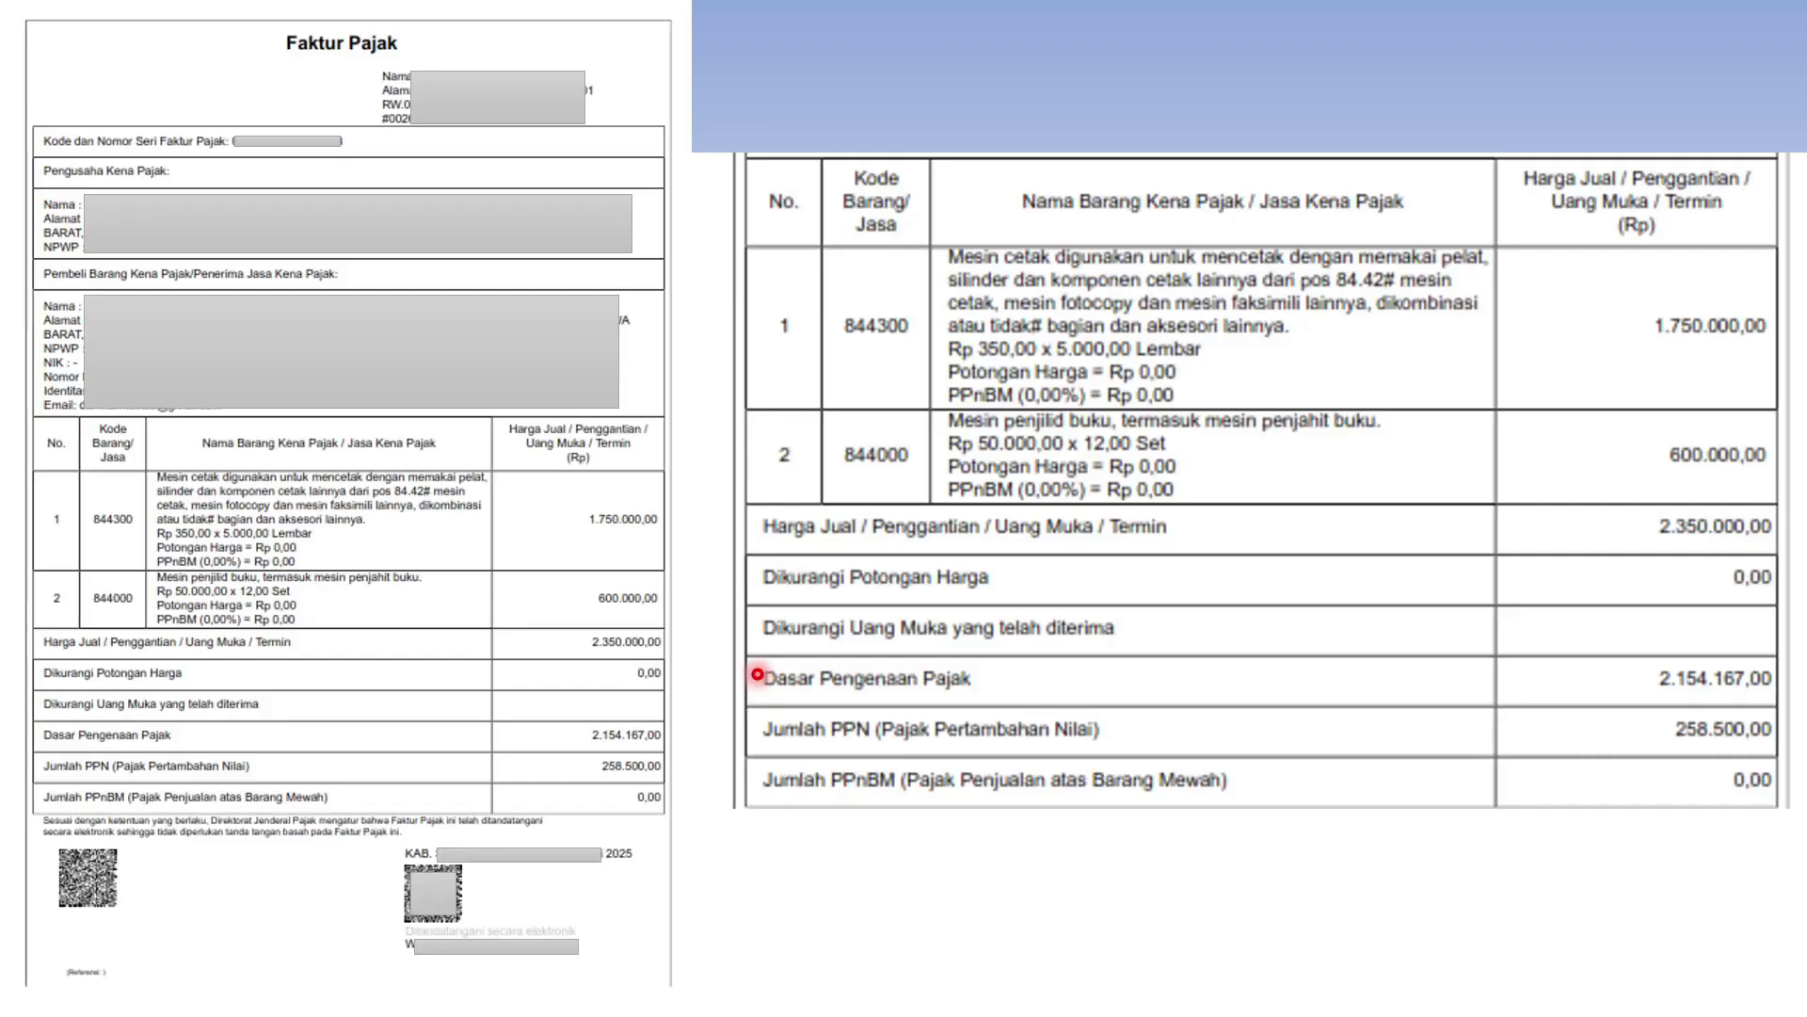